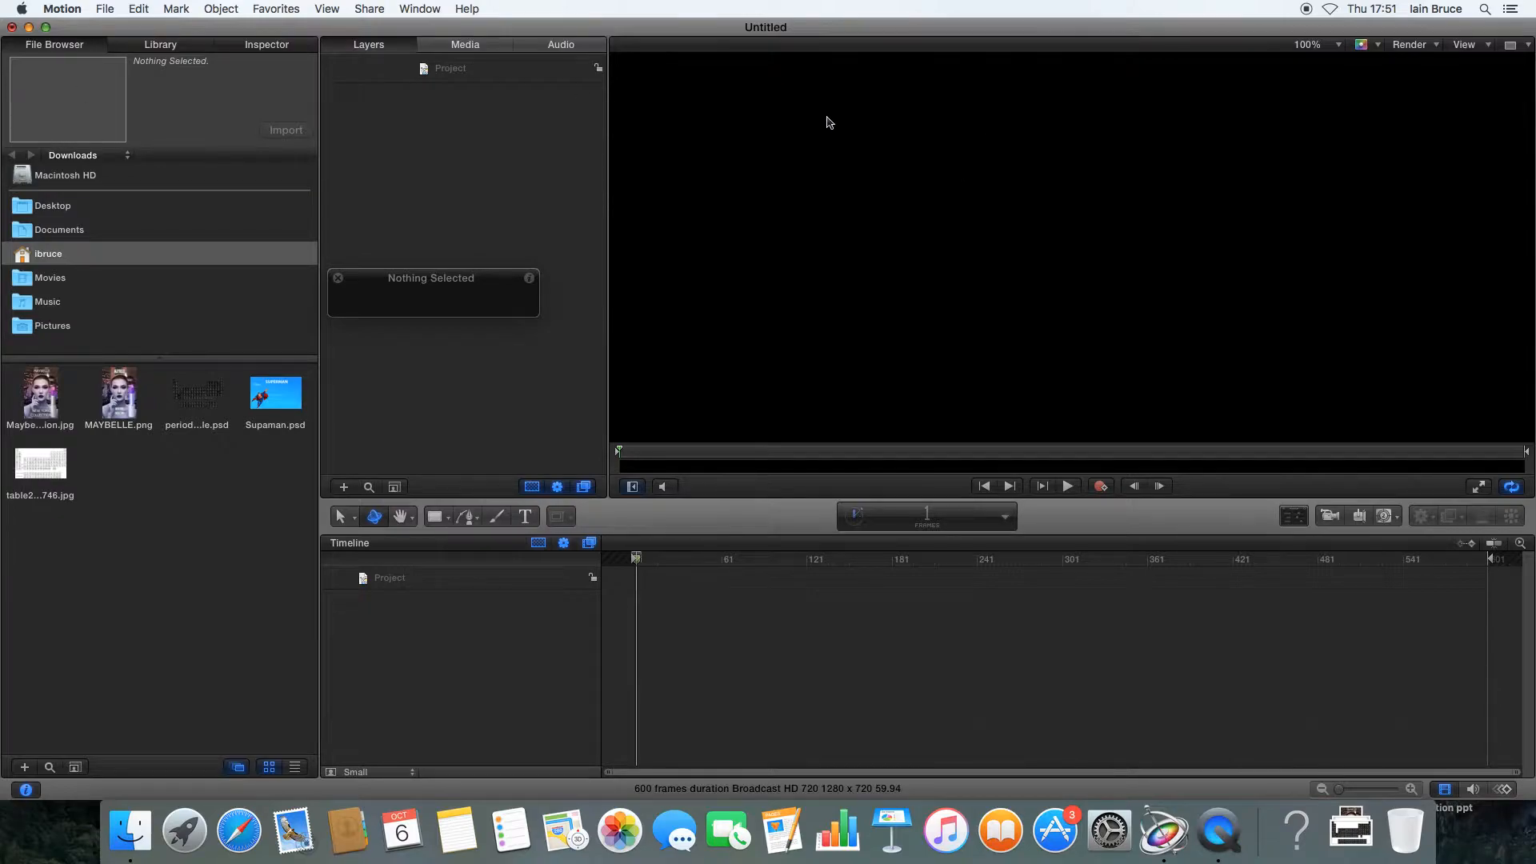
Create a paragraph text box about 800 px wide across the canvas and enter "3D TEXT" in it
mouse_move(416, 275)
mouse_down()
mouse_move(419, 302)
mouse_move(402, 291)
mouse_up()
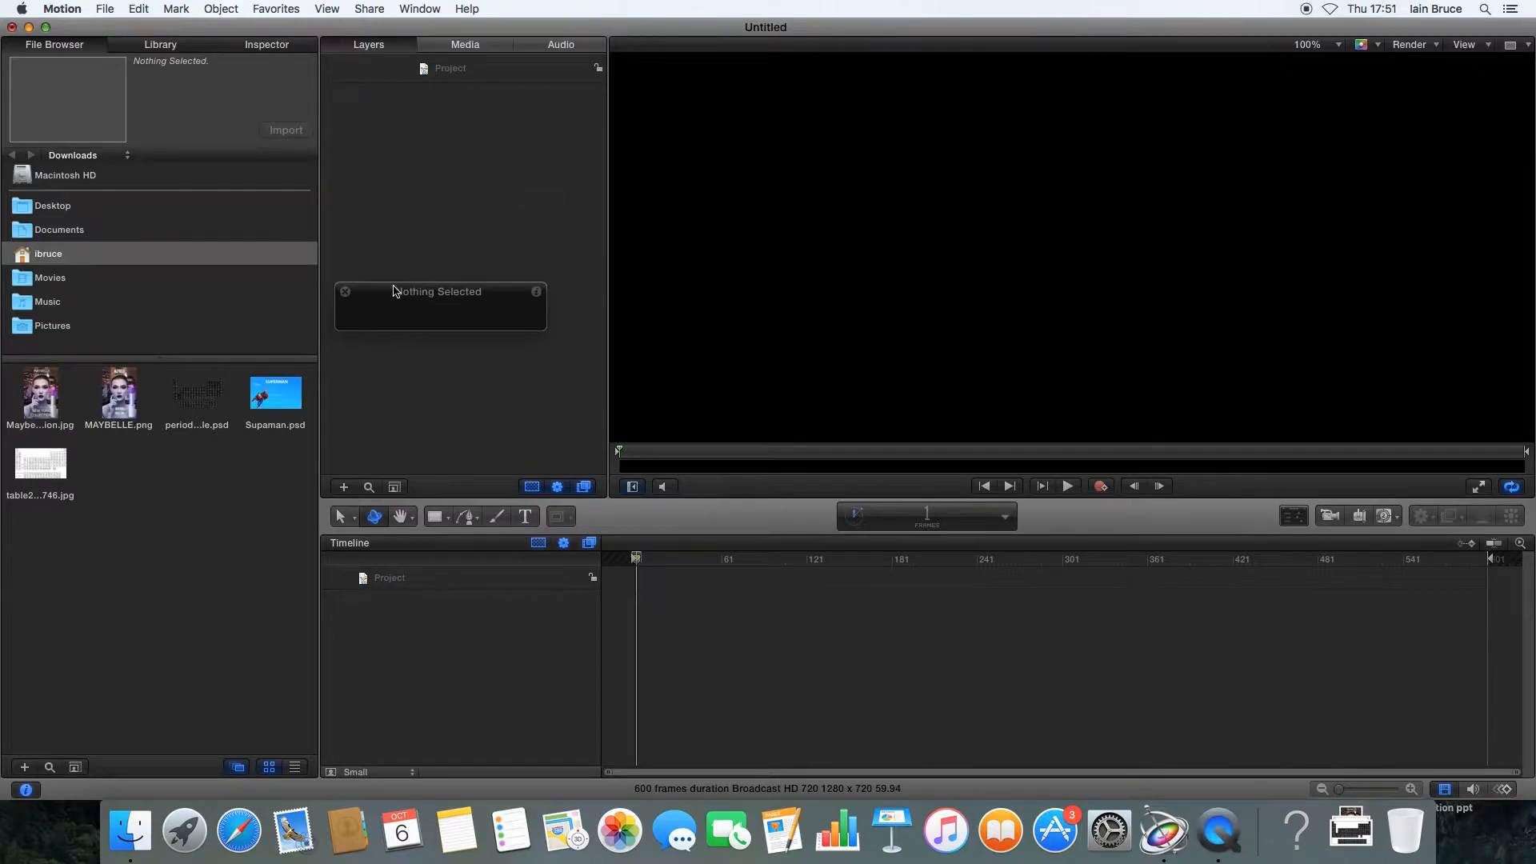
click(527, 518)
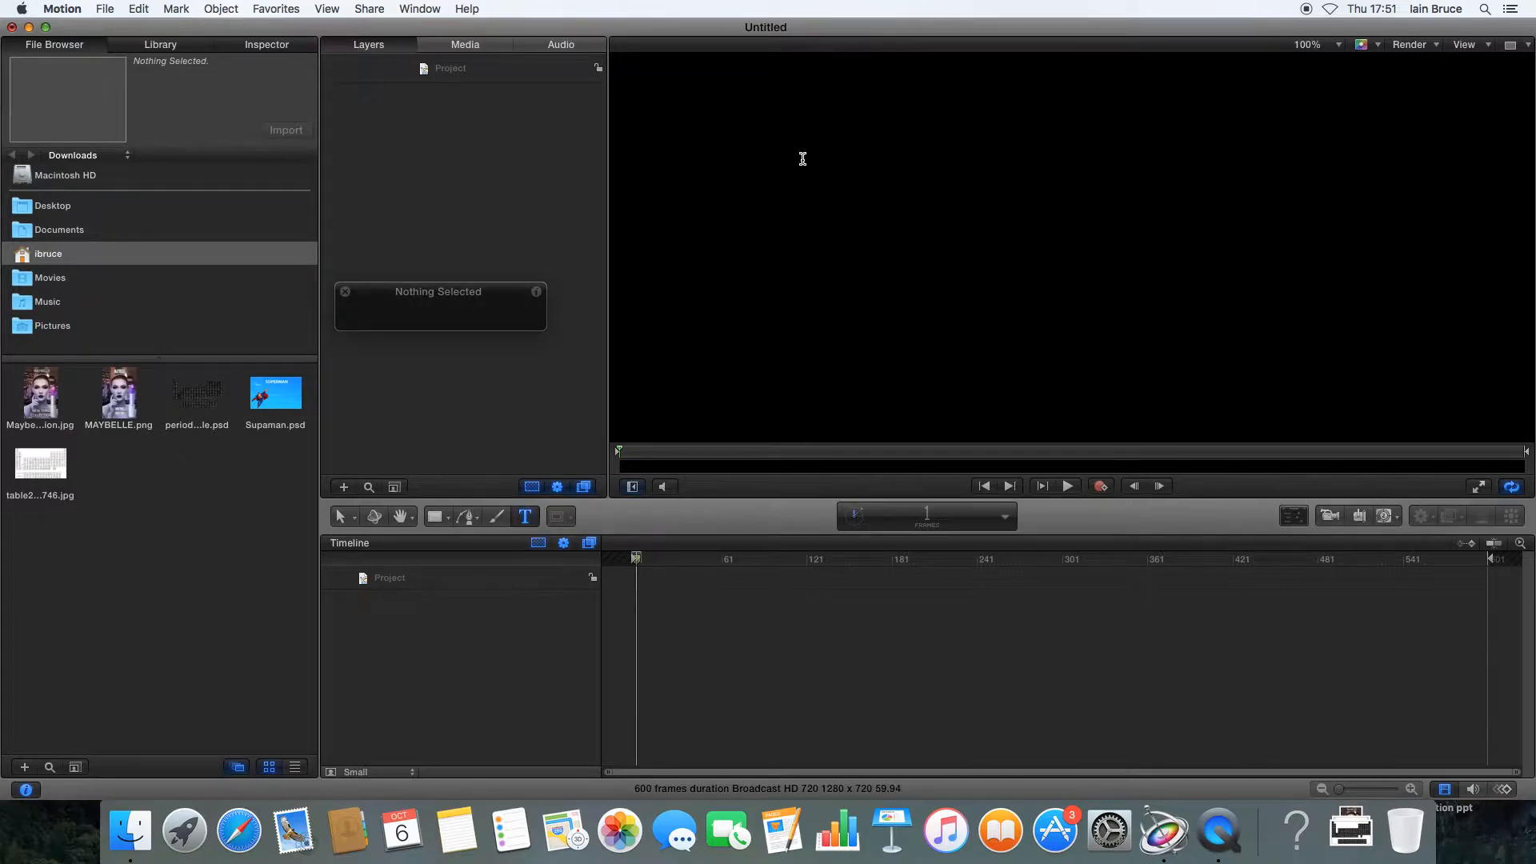
drag(745, 105, 1389, 416)
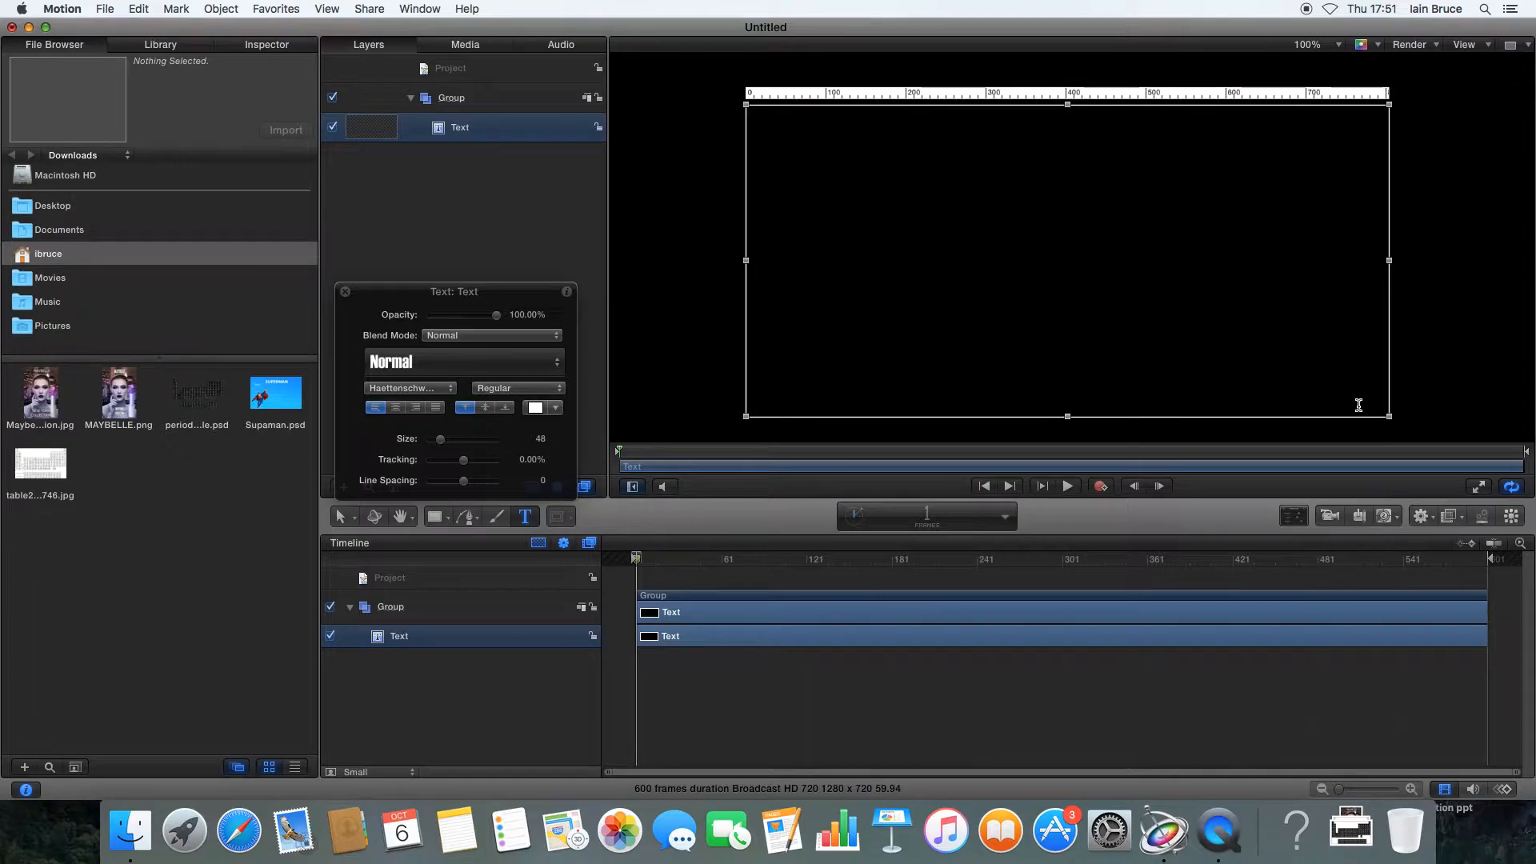
text(3D TEXT)
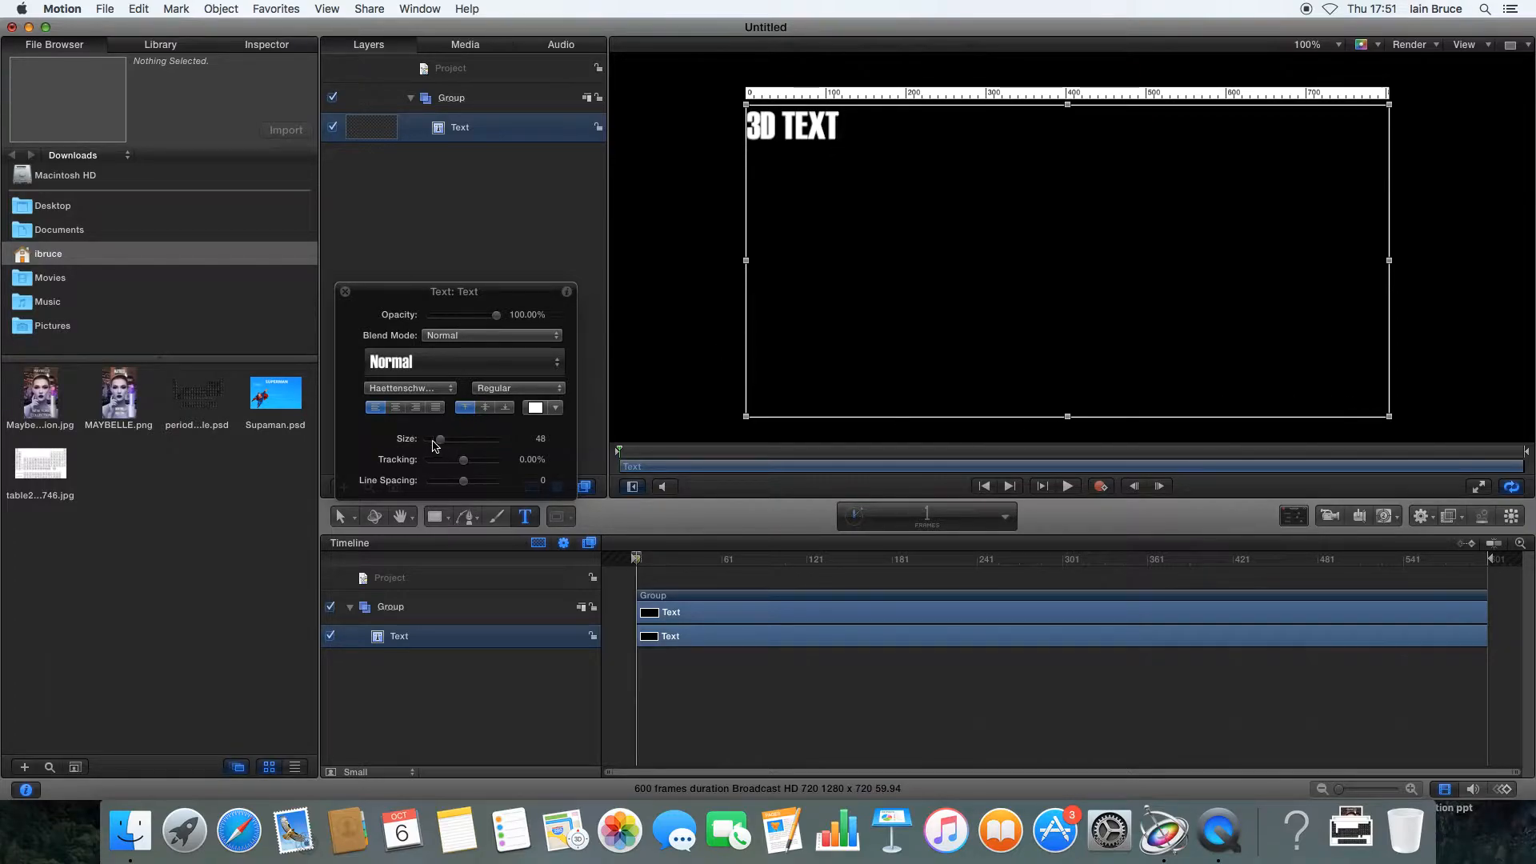
Enlarge the 3D TEXT lettering to size 284 and move the floating HUD clear of the canvas
drag(442, 446, 471, 448)
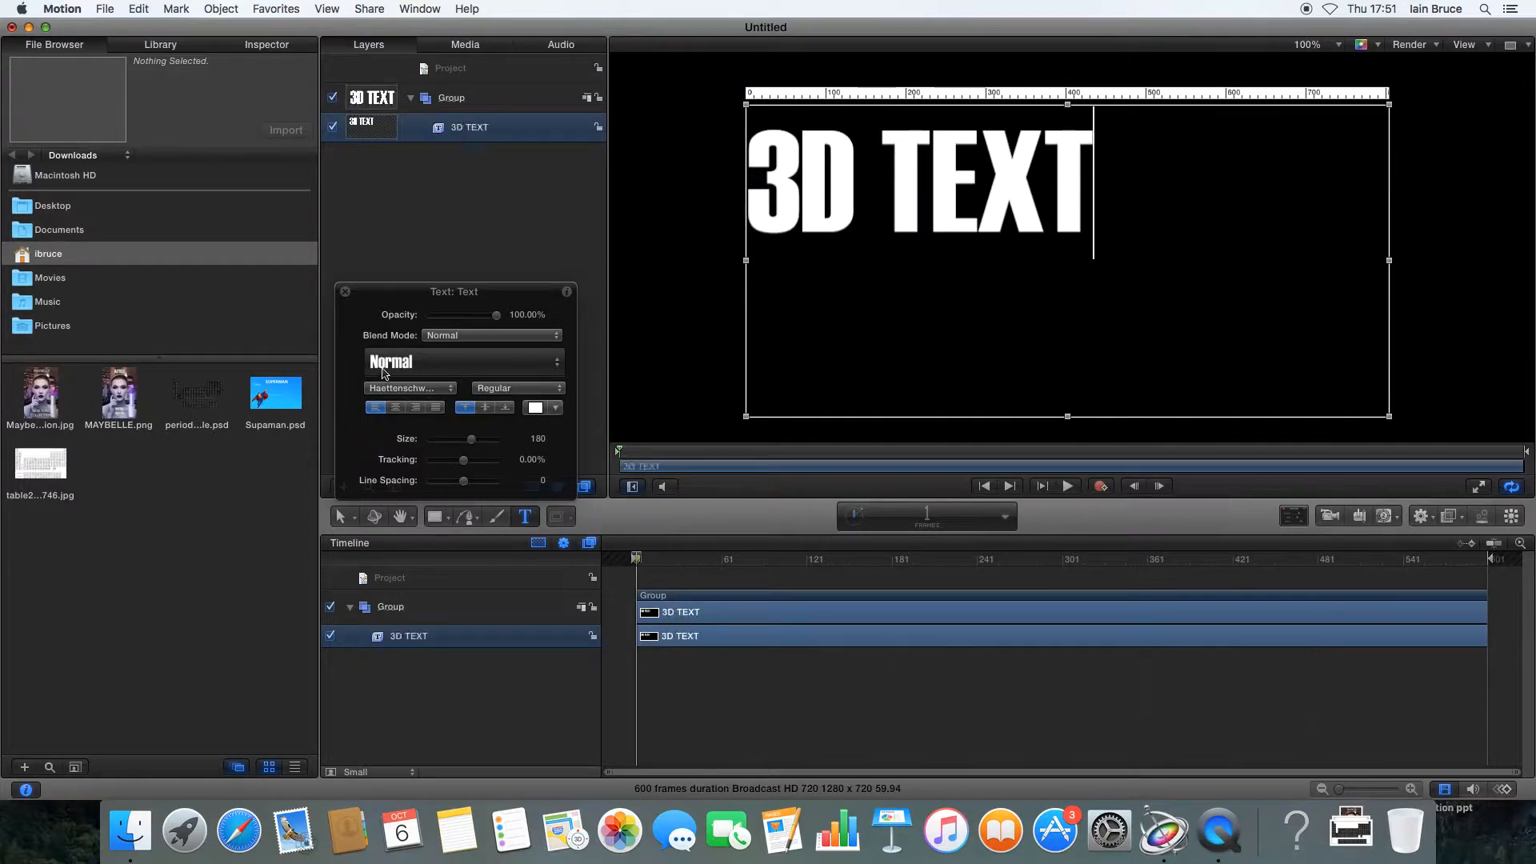
drag(443, 301, 457, 228)
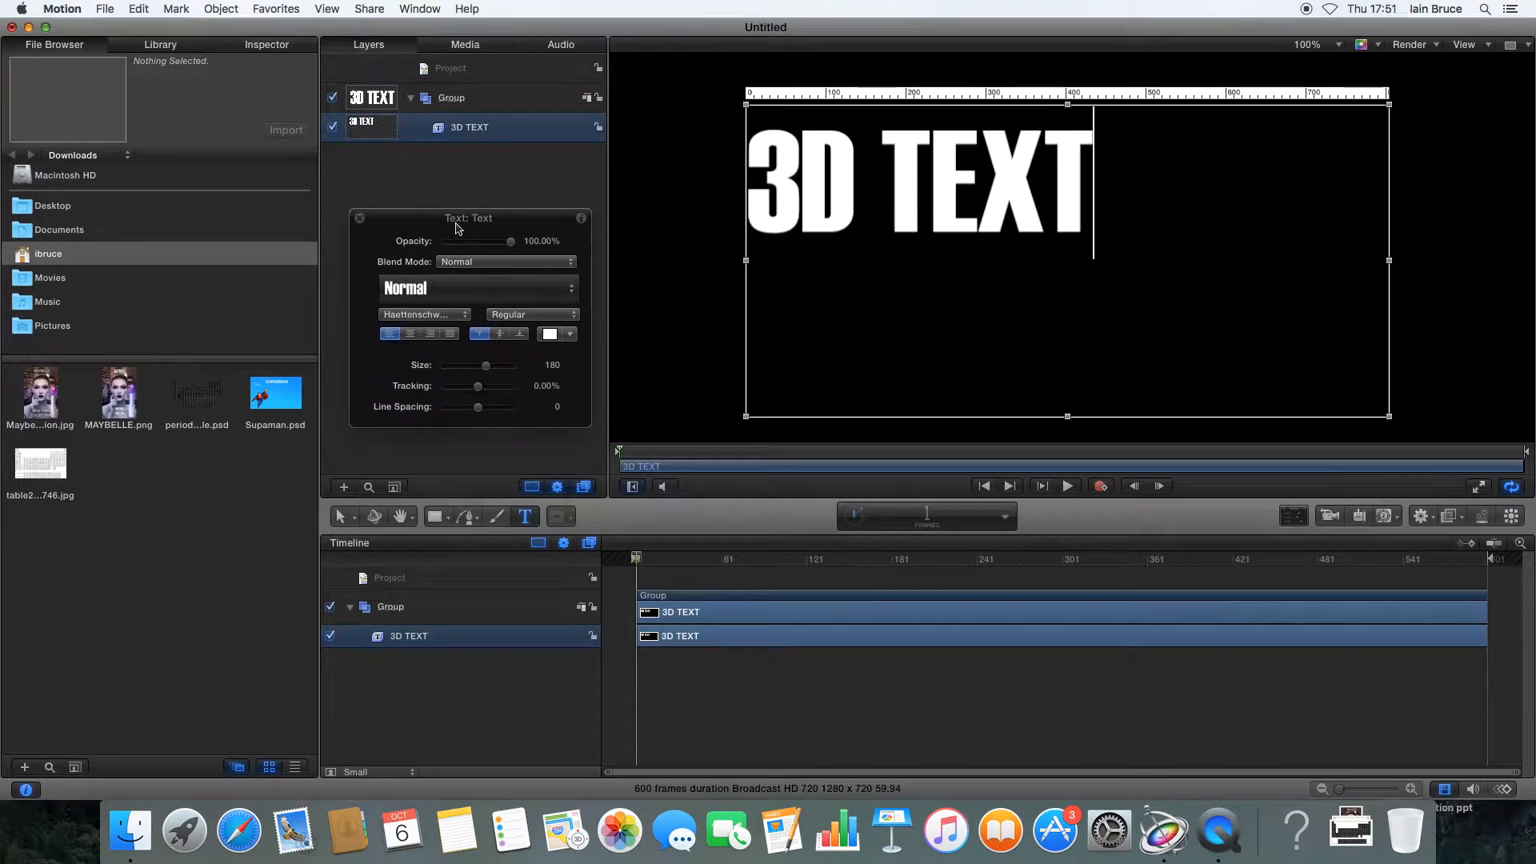
click(1290, 516)
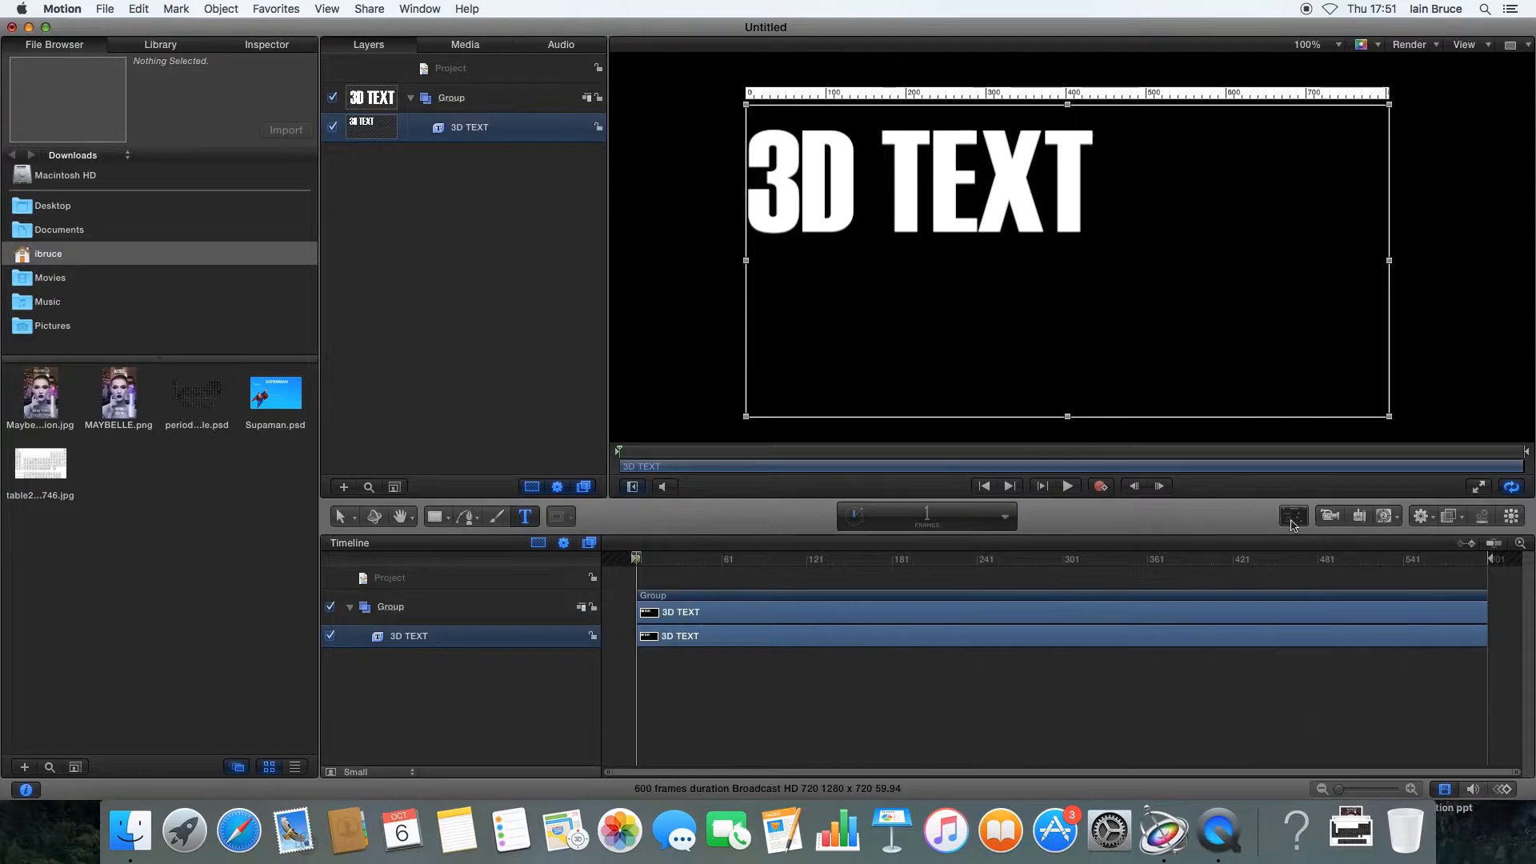
click(1292, 518)
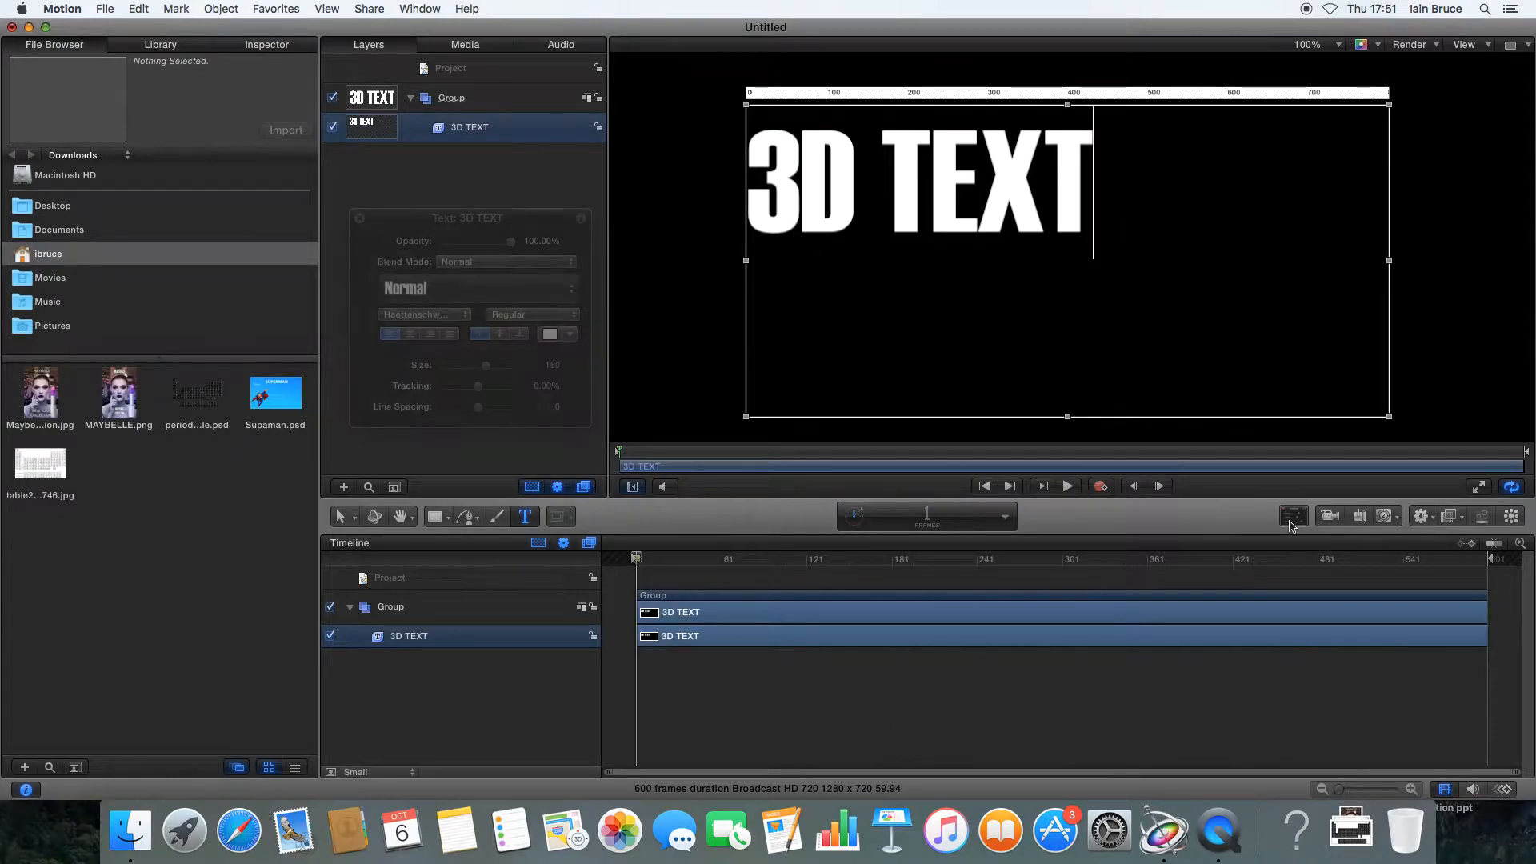
drag(485, 365, 509, 367)
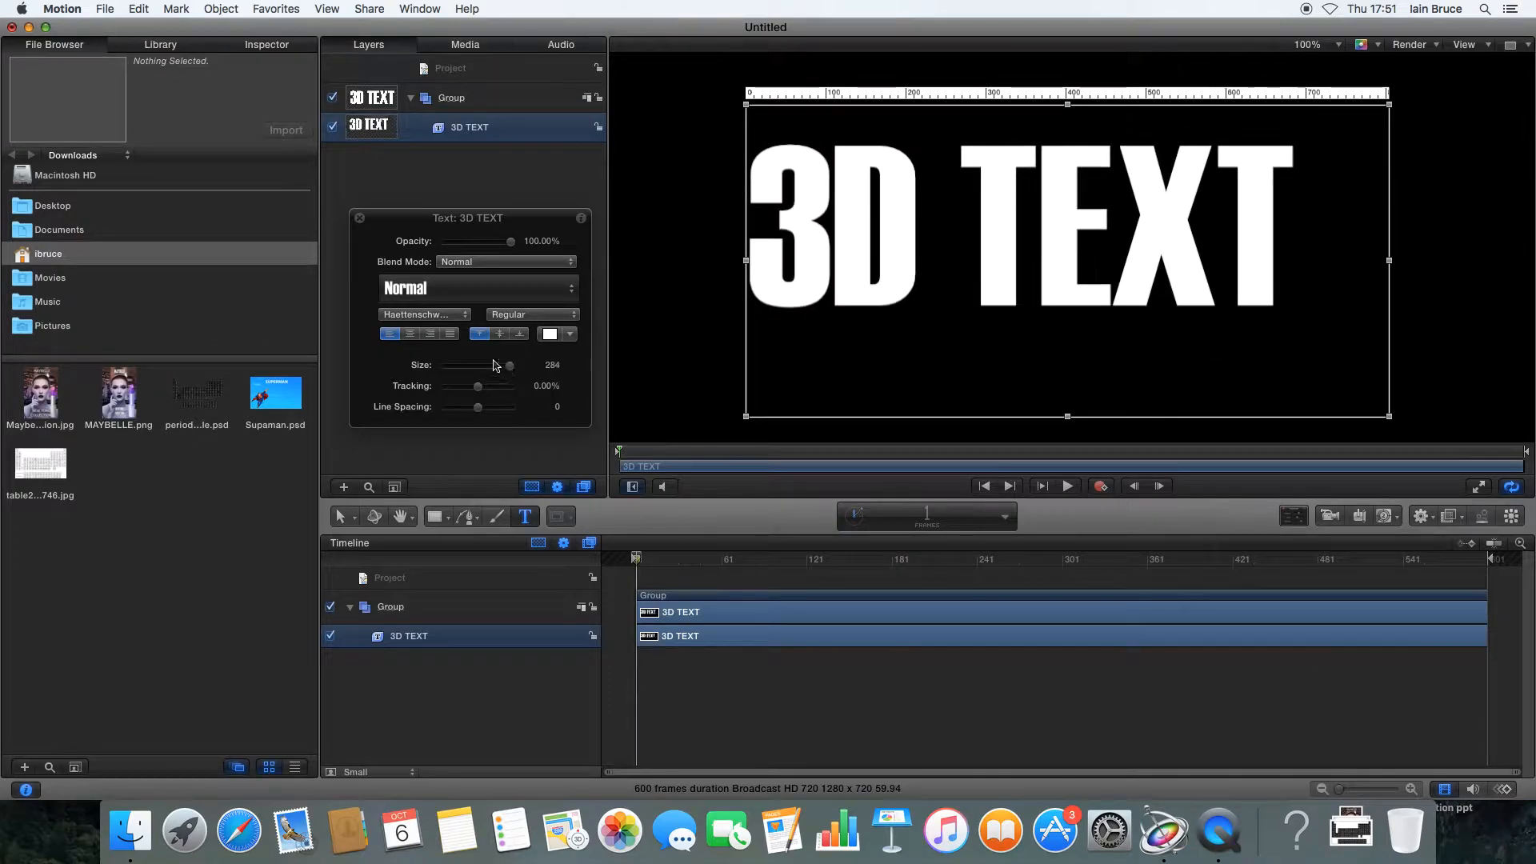
mouse_move(418, 217)
mouse_down()
mouse_move(361, 209)
mouse_move(393, 218)
mouse_up()
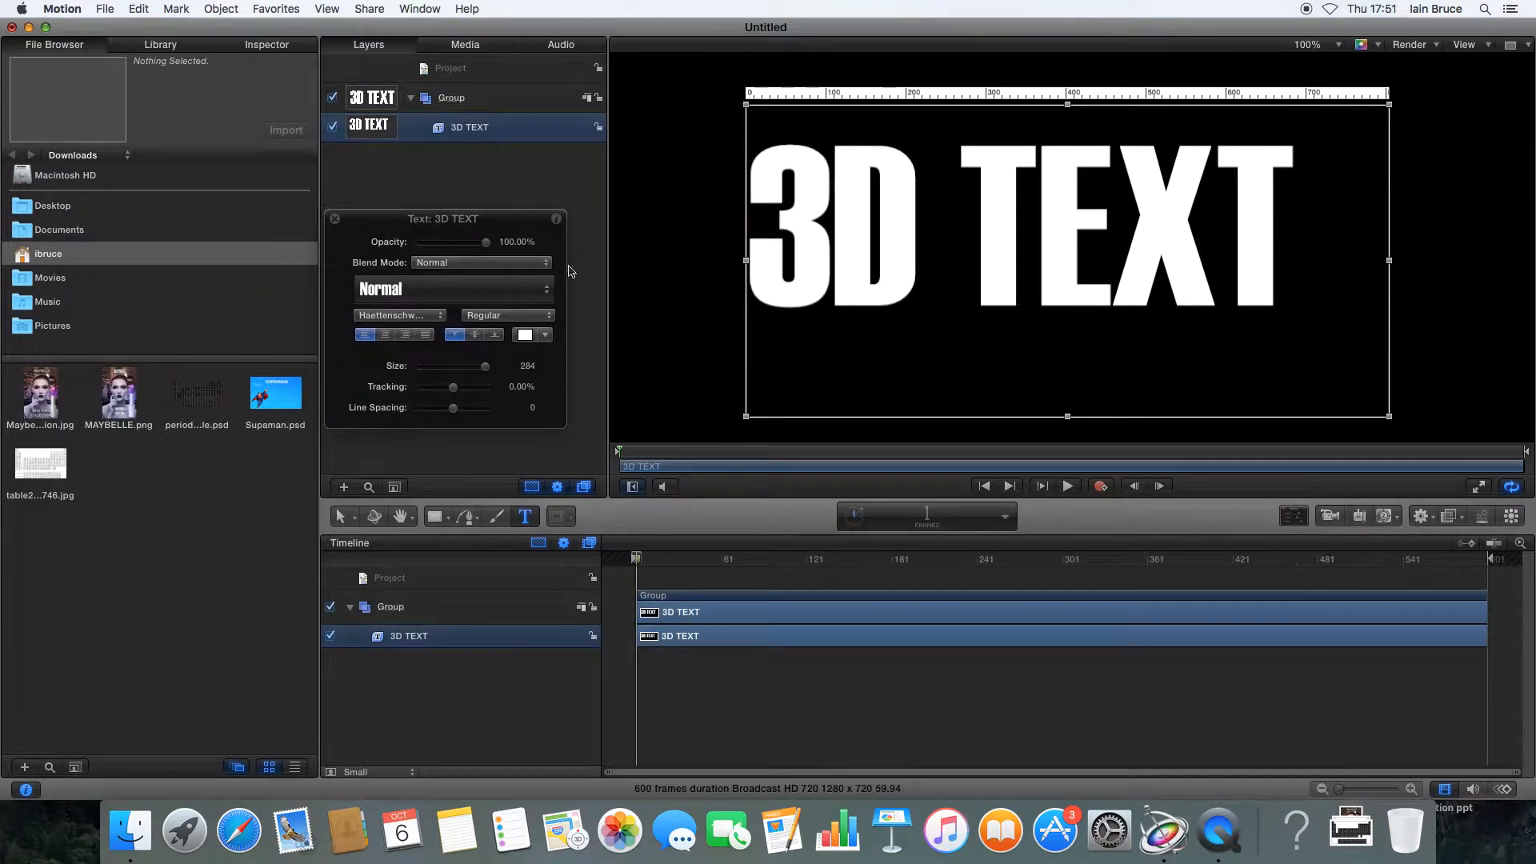
Replicate the 3D TEXT layer with the playhead at frame 3
click(812, 702)
drag(689, 559, 723, 487)
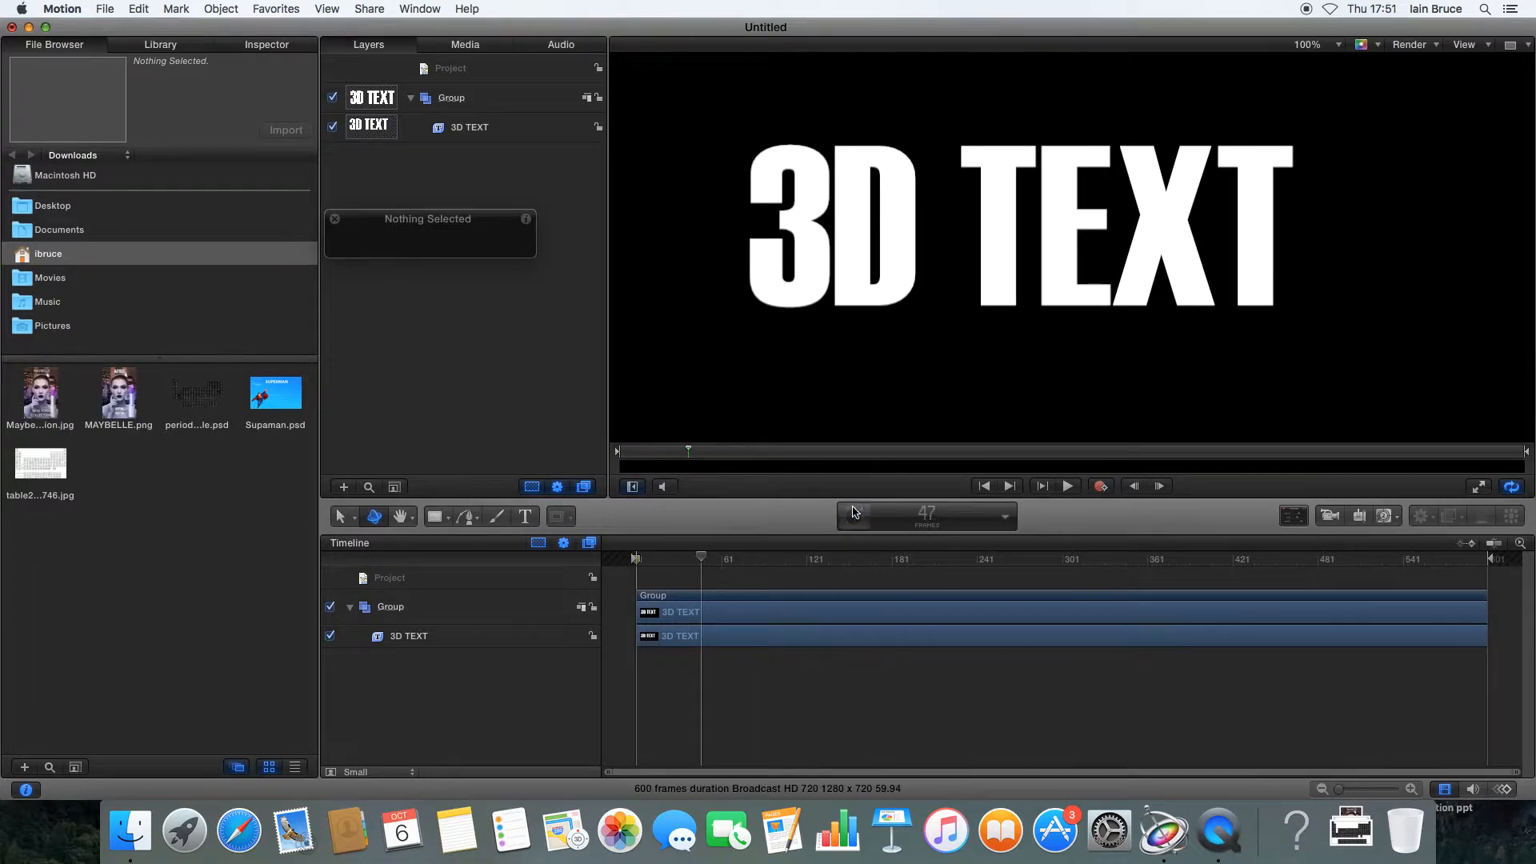
drag(702, 558, 638, 560)
click(686, 614)
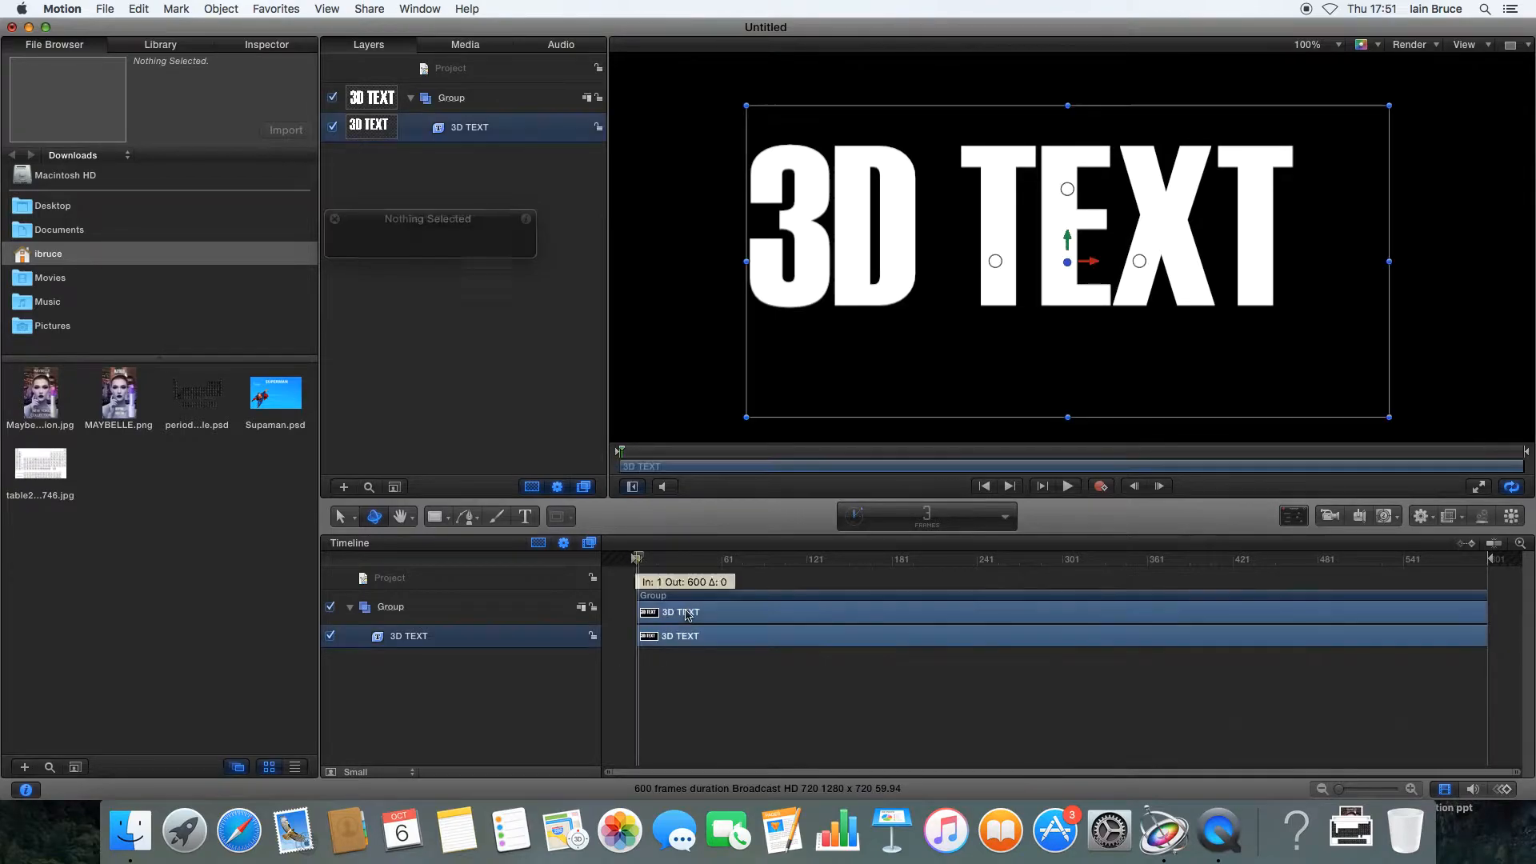
click(232, 10)
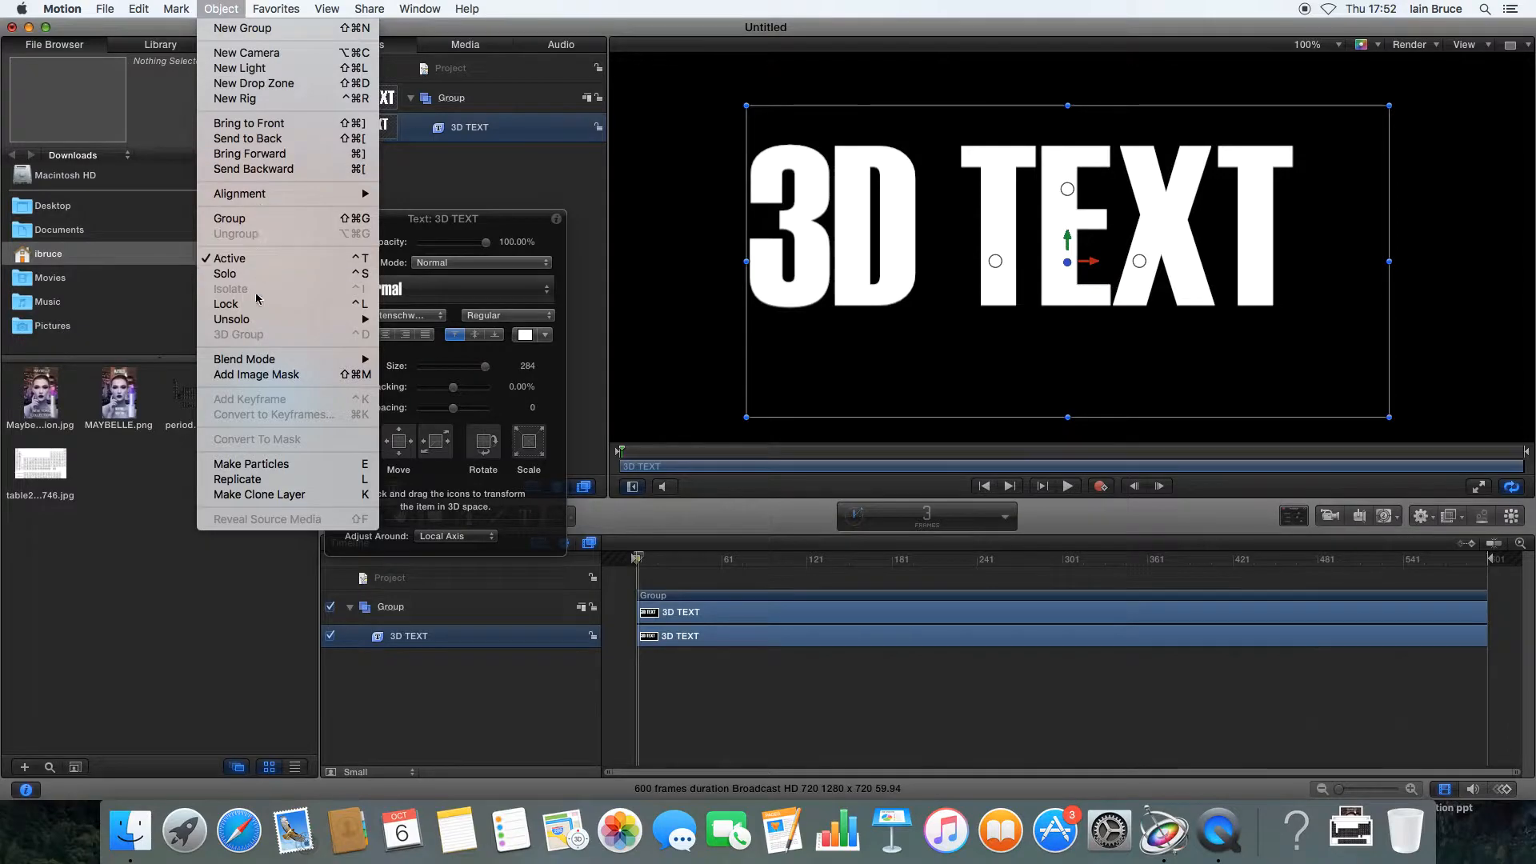
click(256, 479)
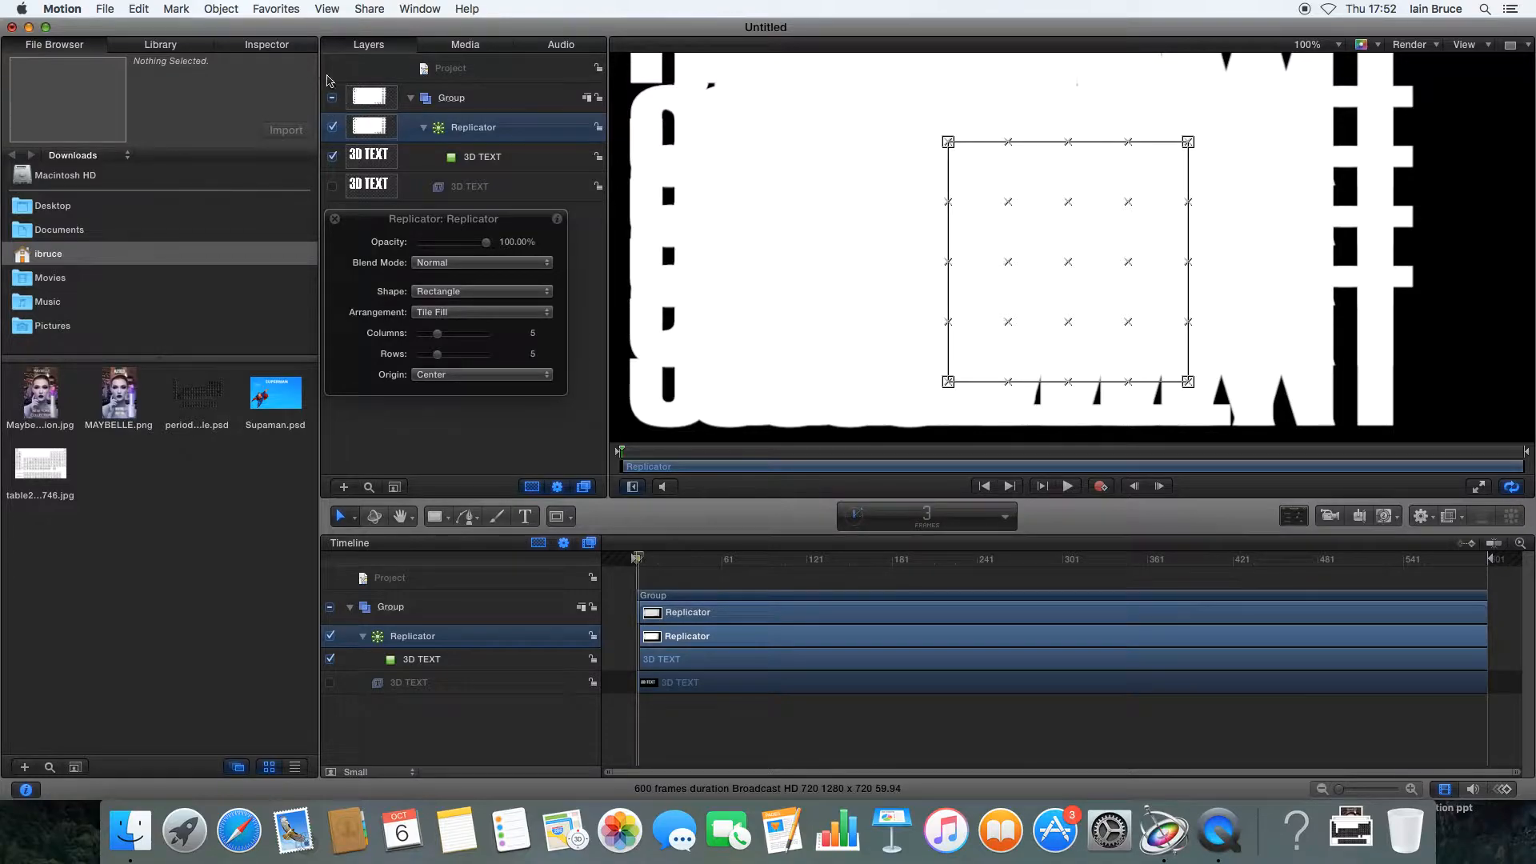
Change the replicator's shape to Line in its inspector settings
click(286, 50)
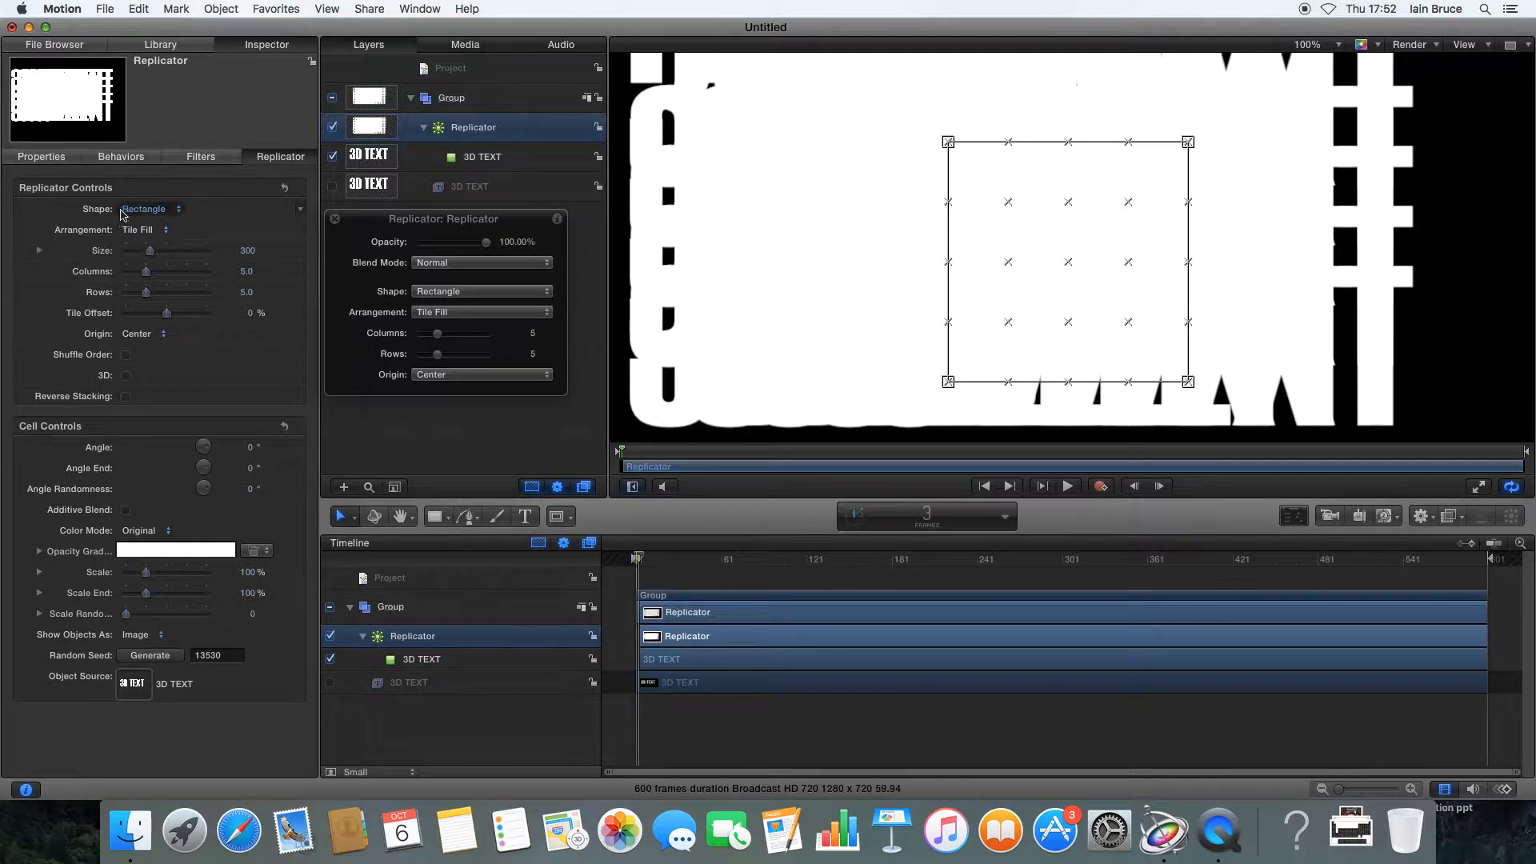
click(160, 211)
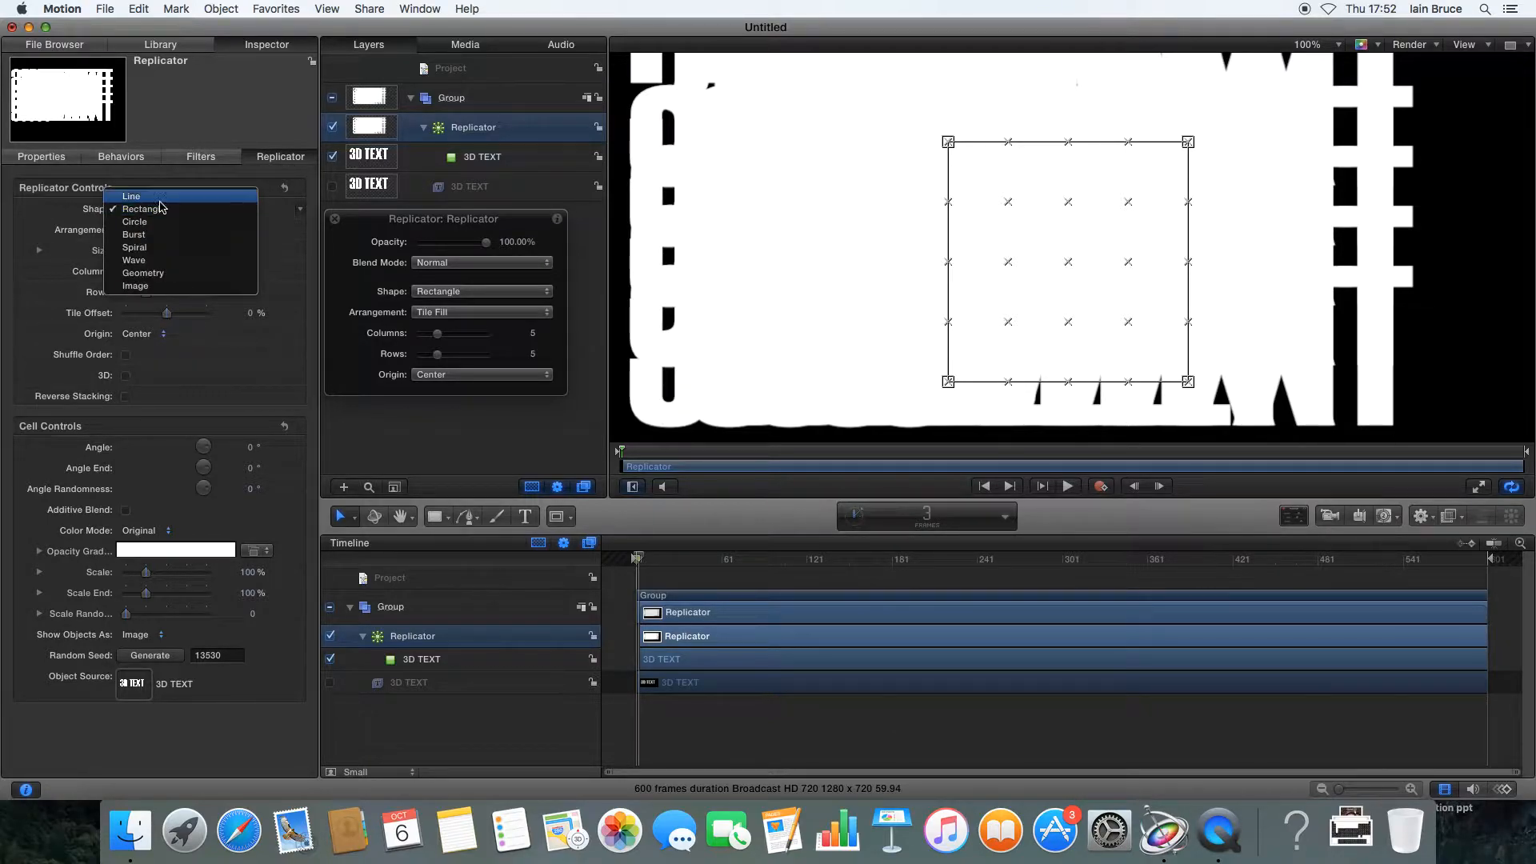
click(132, 196)
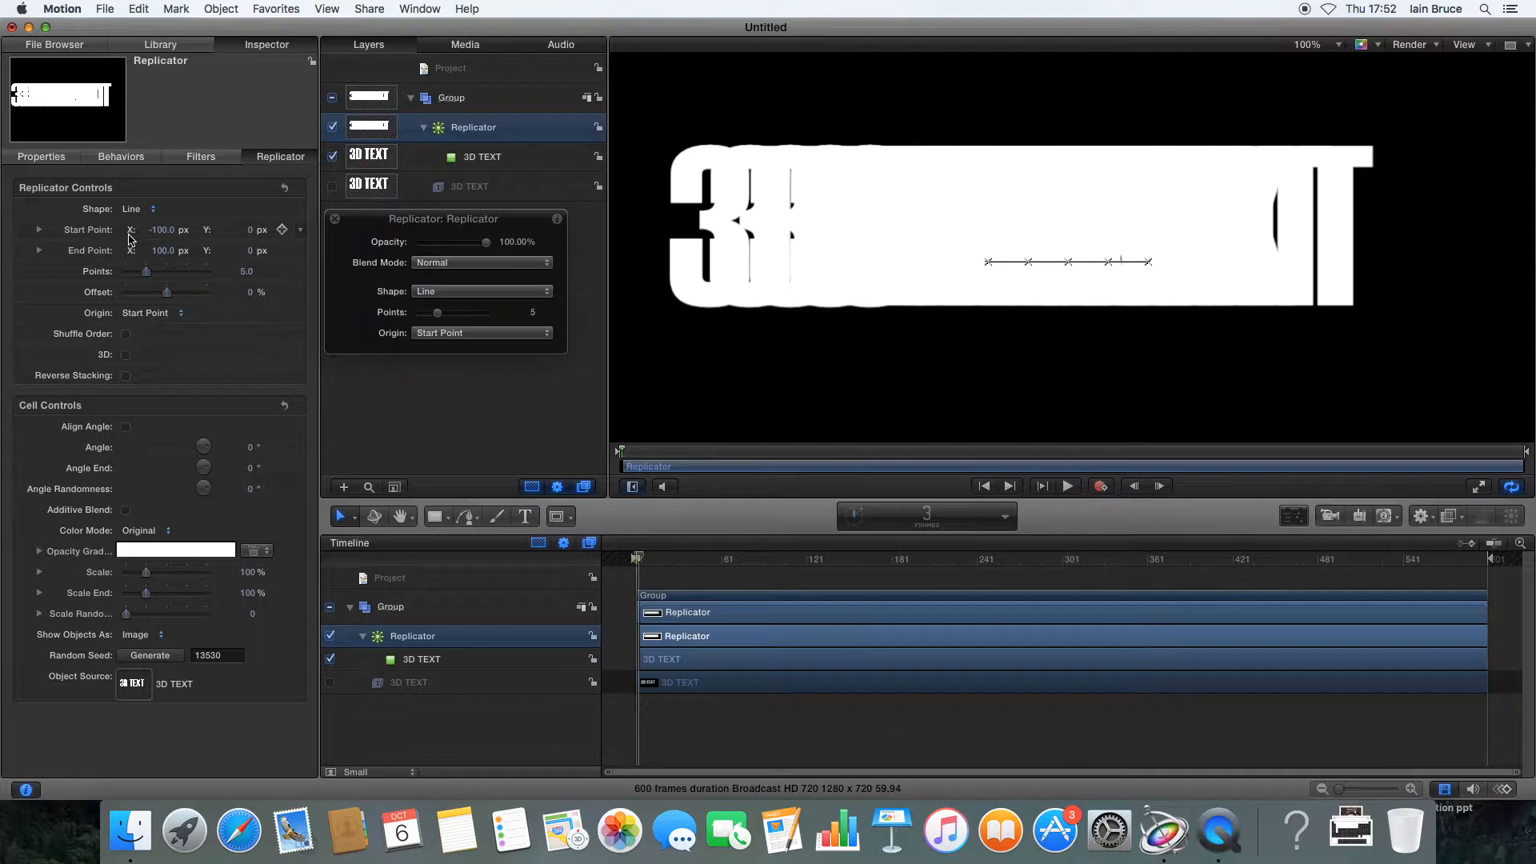
Set the replicator's Start Point X and End Point X to 0 px and enable its 3D option
click(163, 232)
text(0)
key(Return)
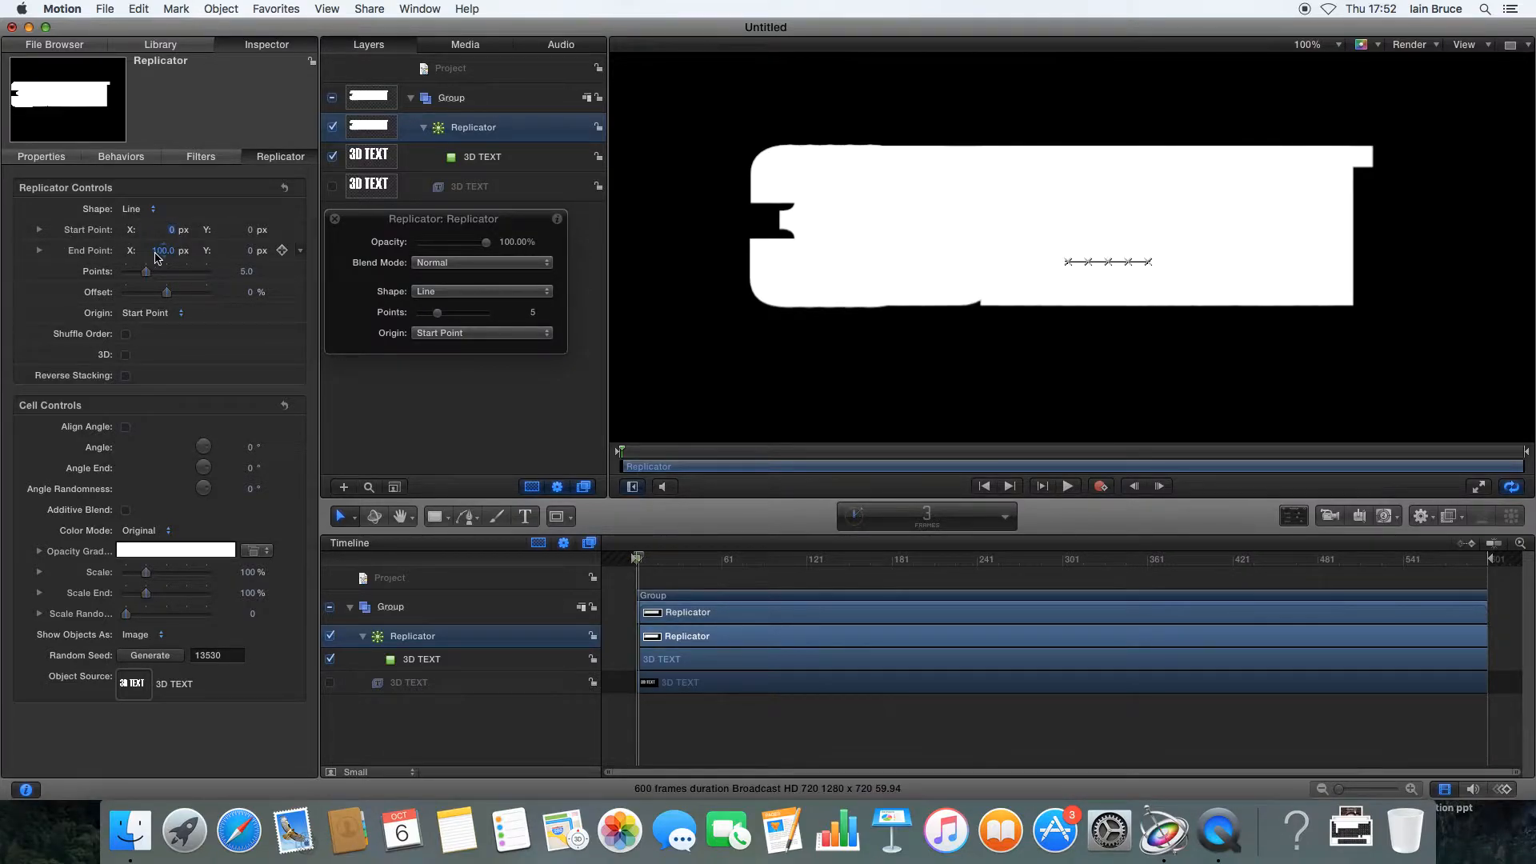
text(0)
key(Return)
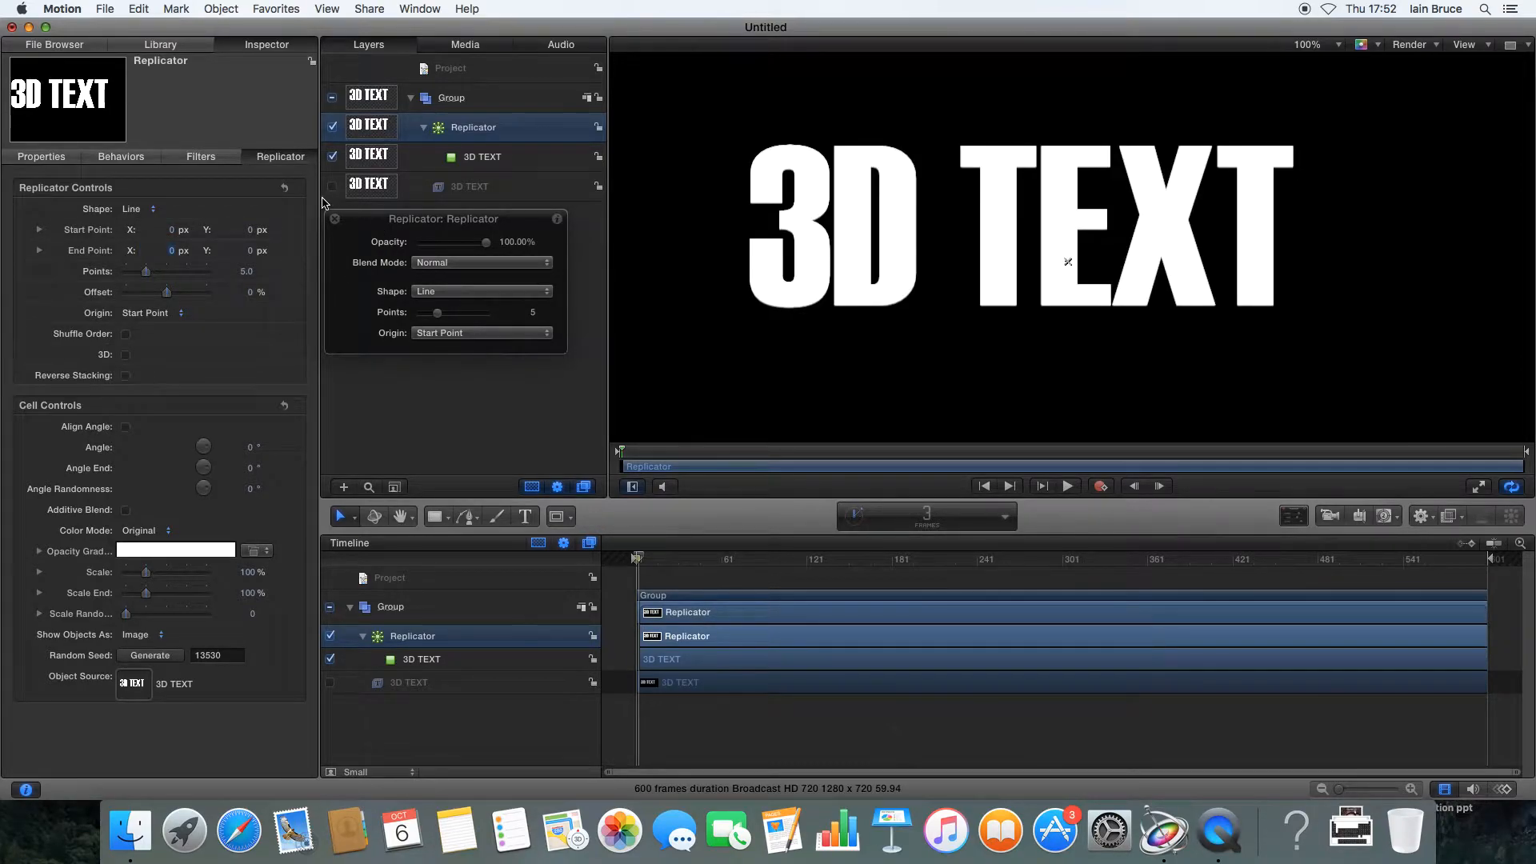
click(127, 356)
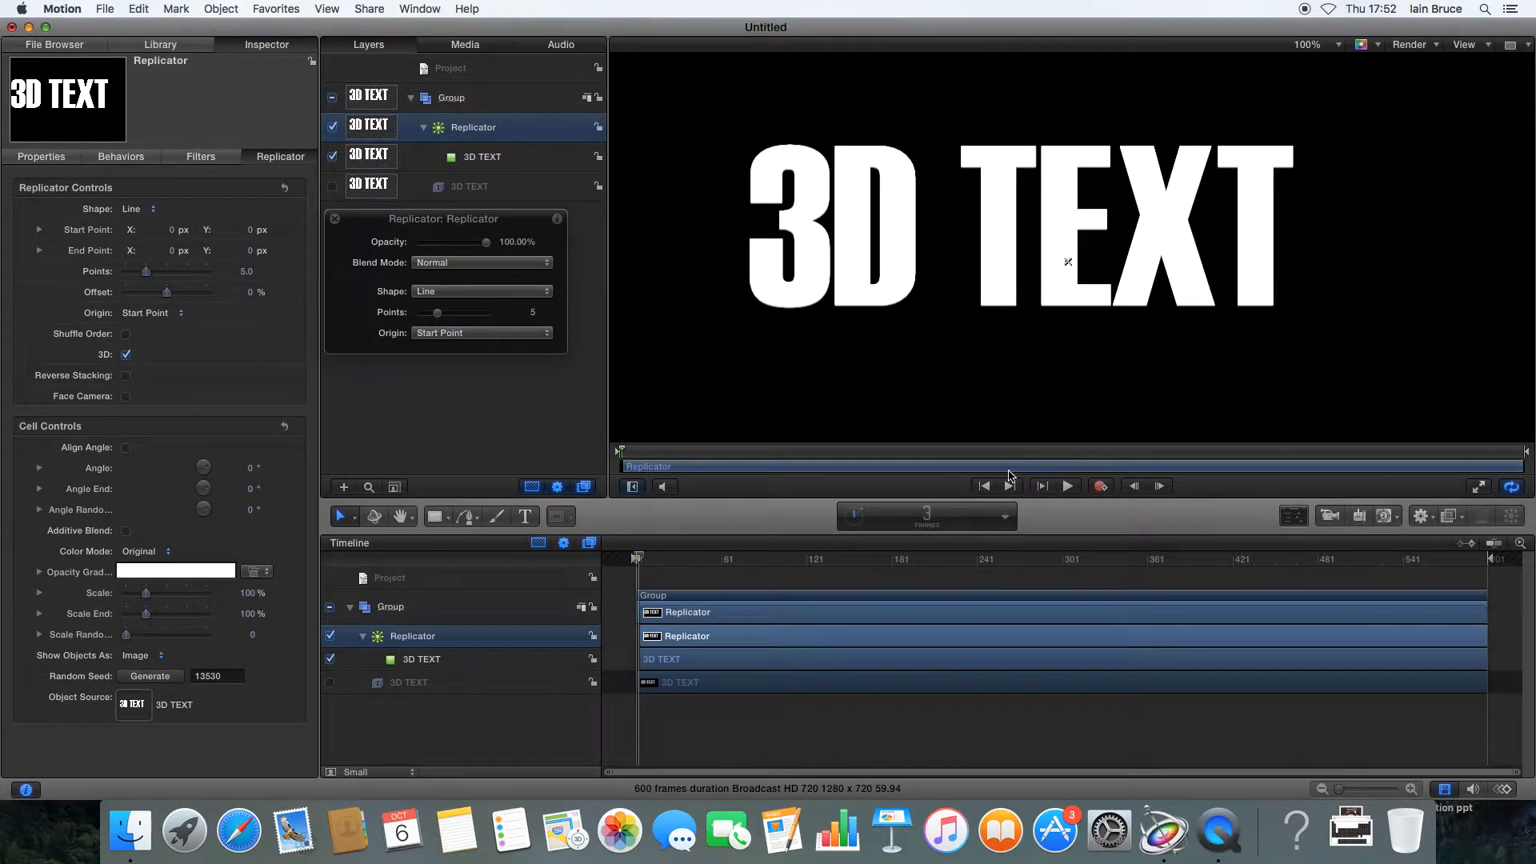
Add a camera, switching the existing groups to 3D, and orbit it to view the text at an angle
click(1332, 520)
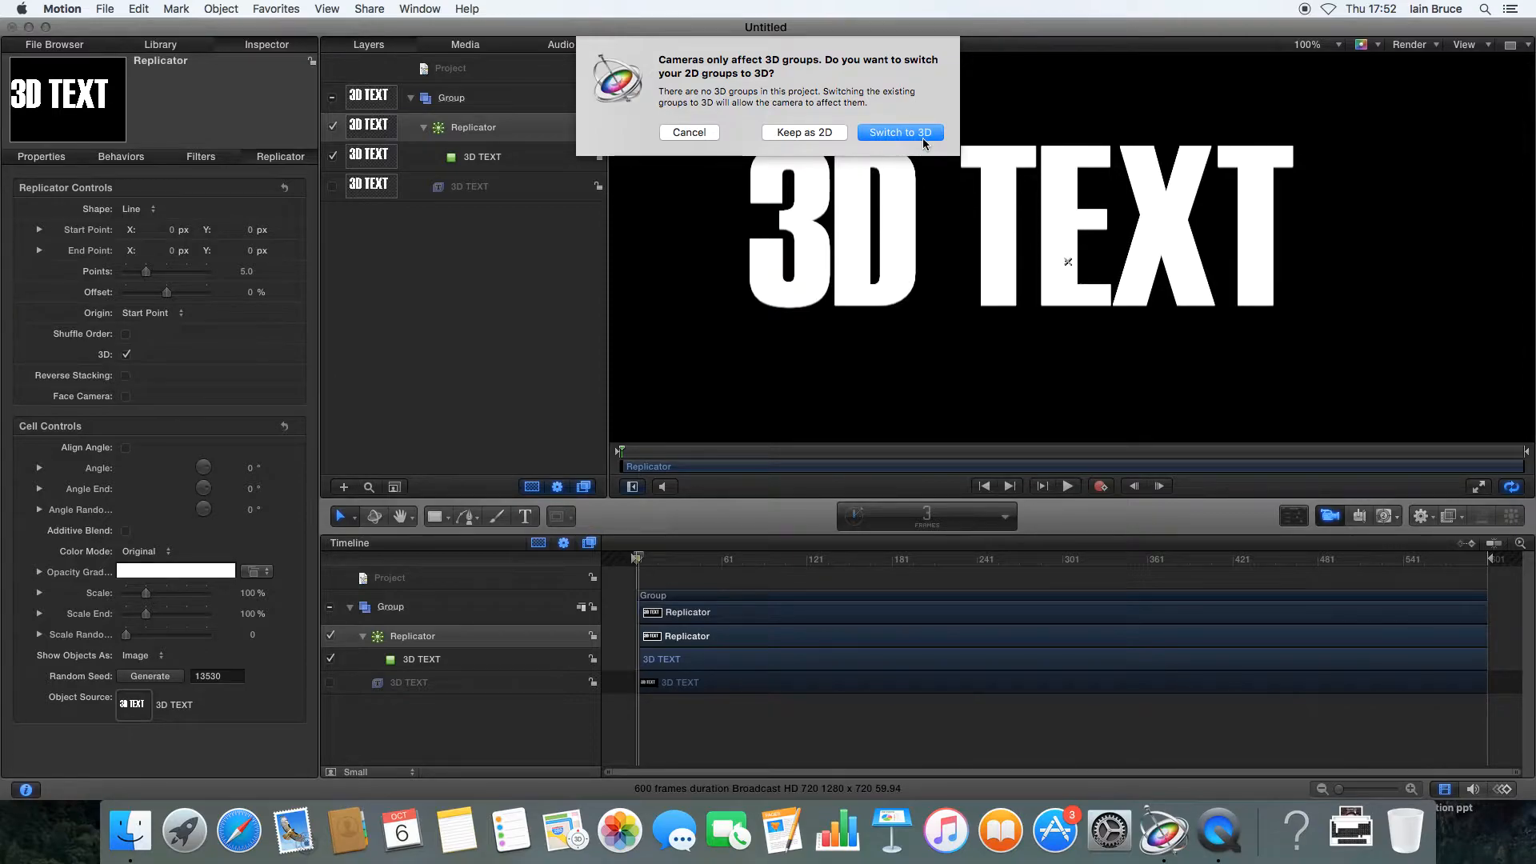
click(924, 140)
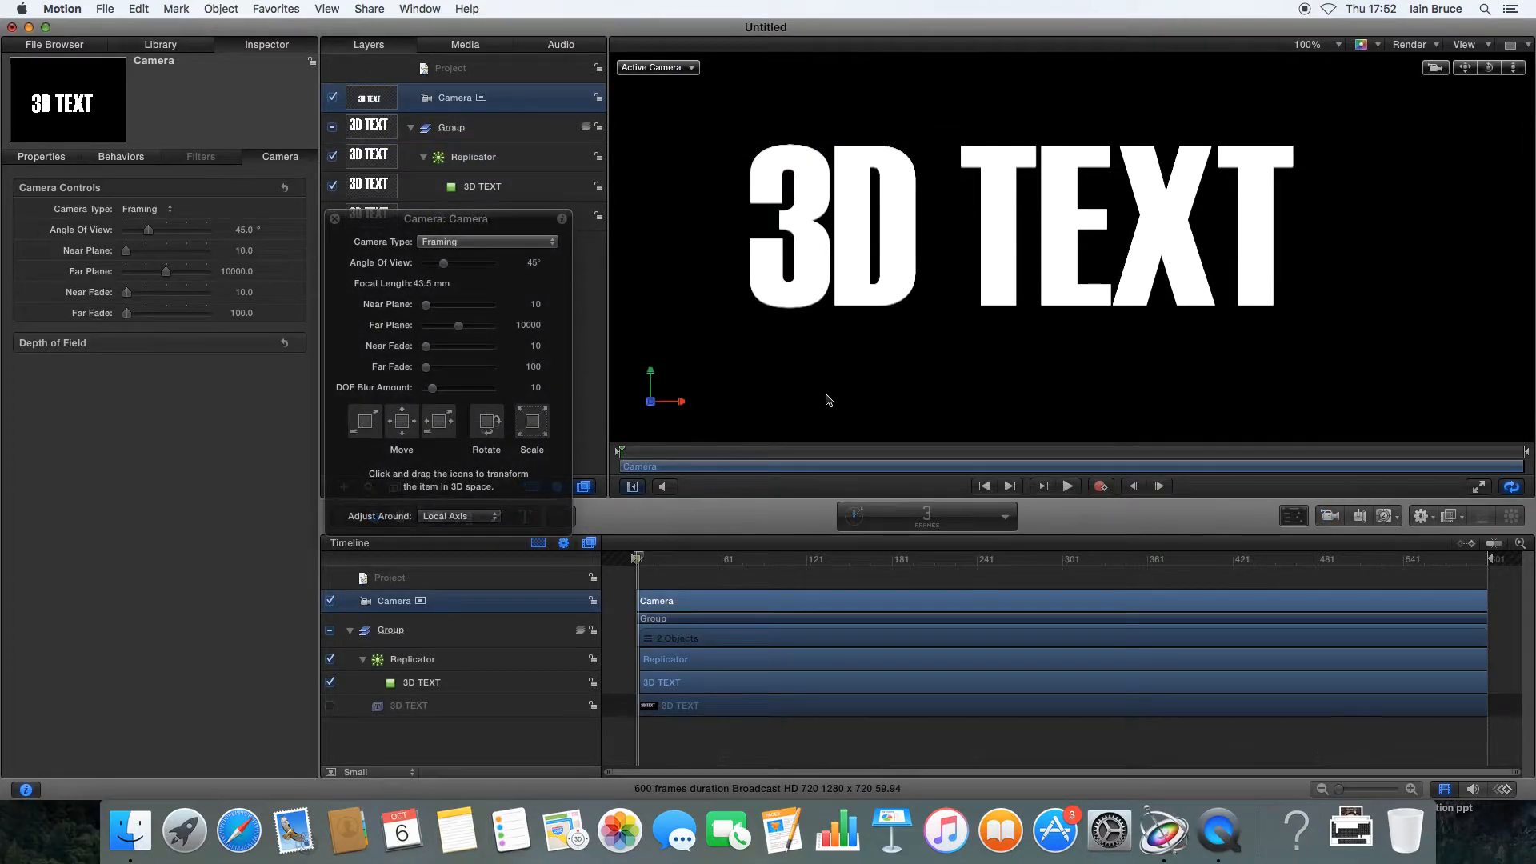
drag(1488, 74, 1407, 91)
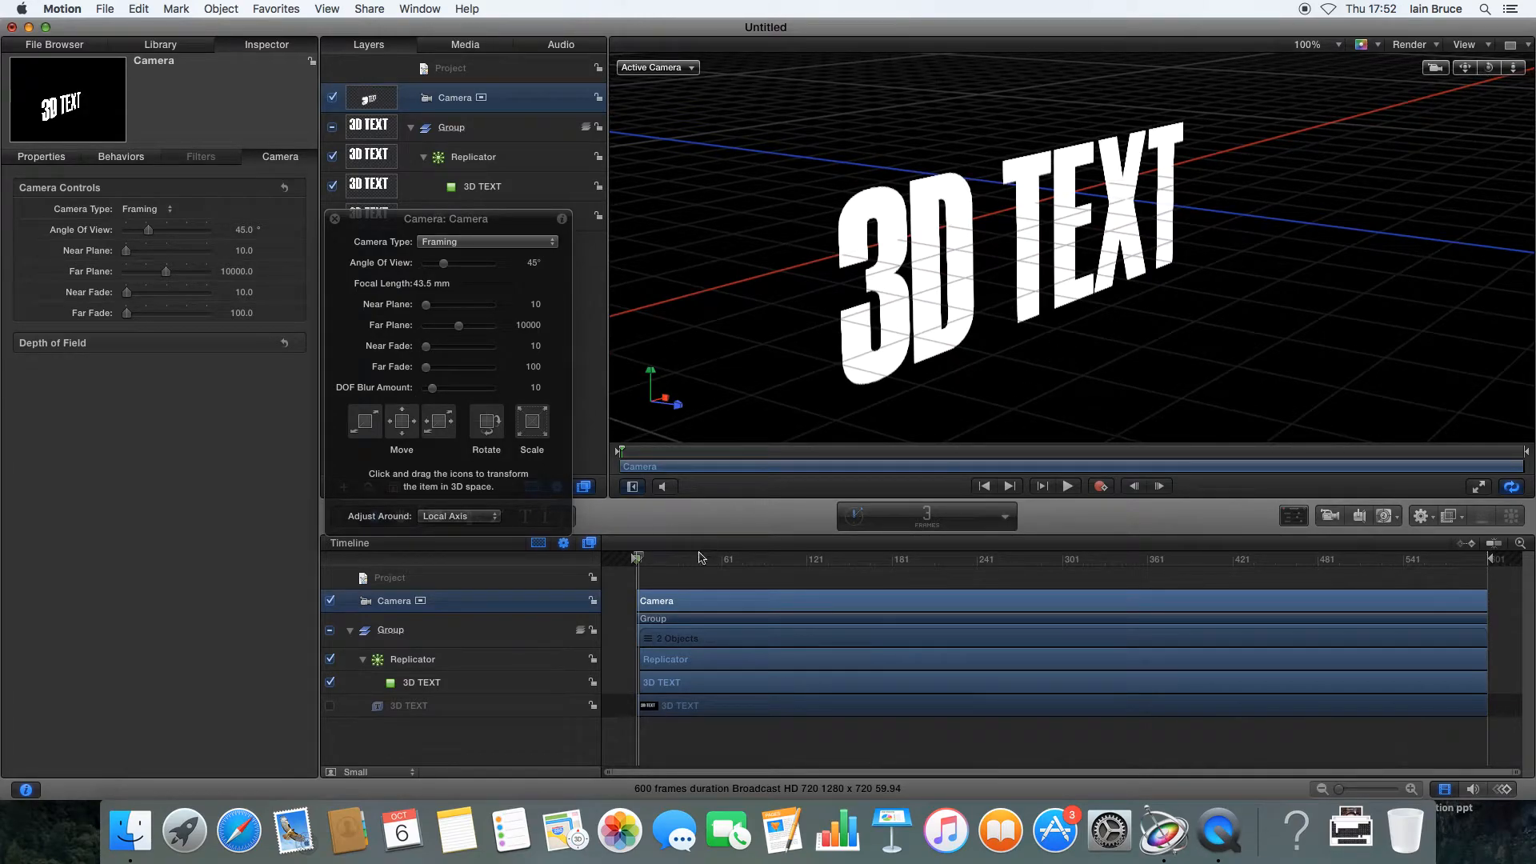
Move the playhead to frame 10 and shift the floating HUD off the layer list
click(640, 560)
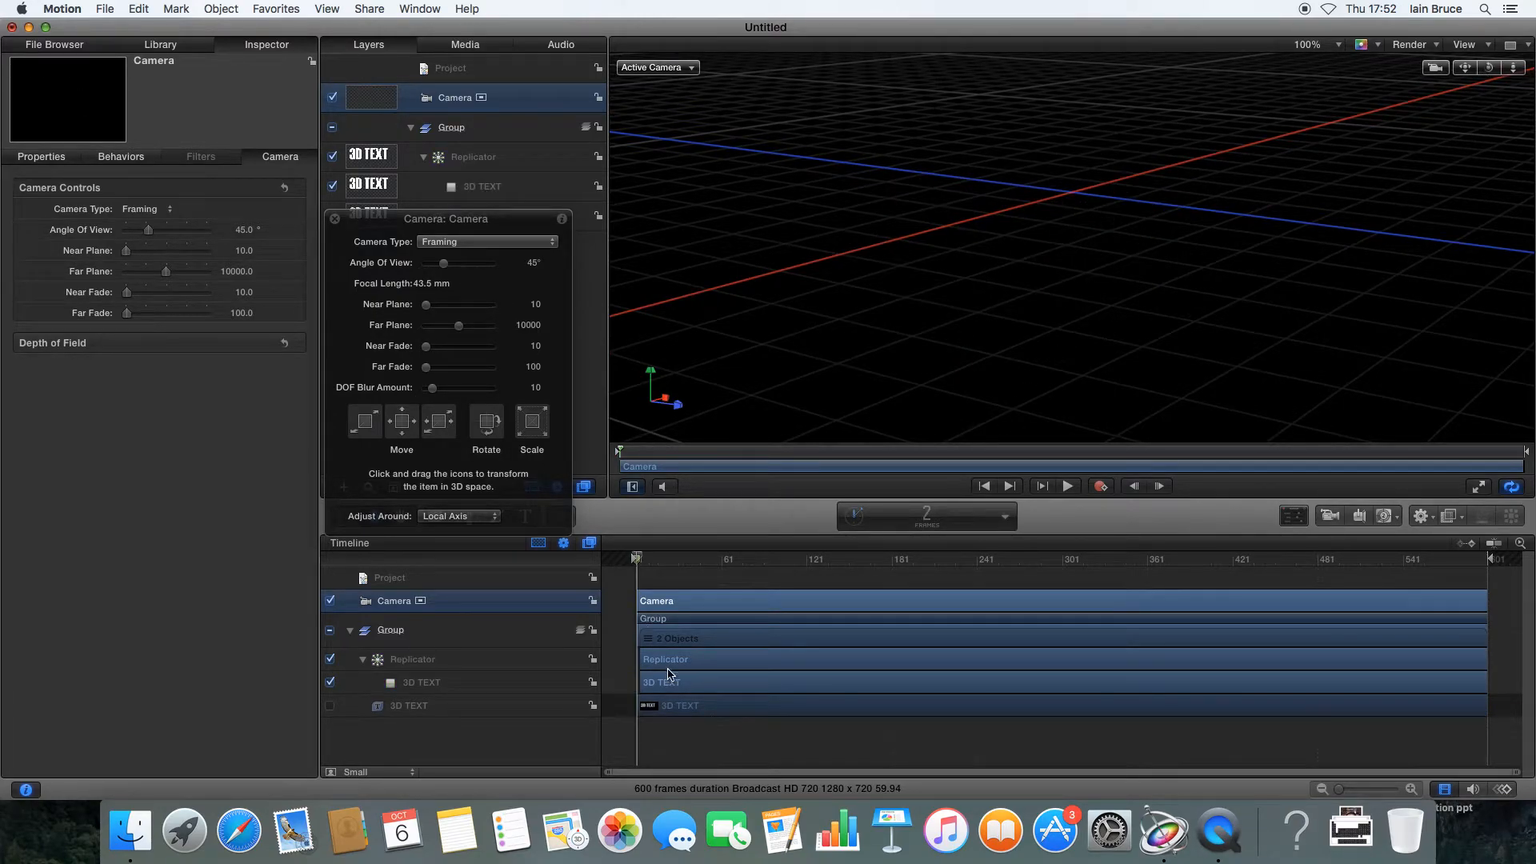
click(678, 682)
click(649, 556)
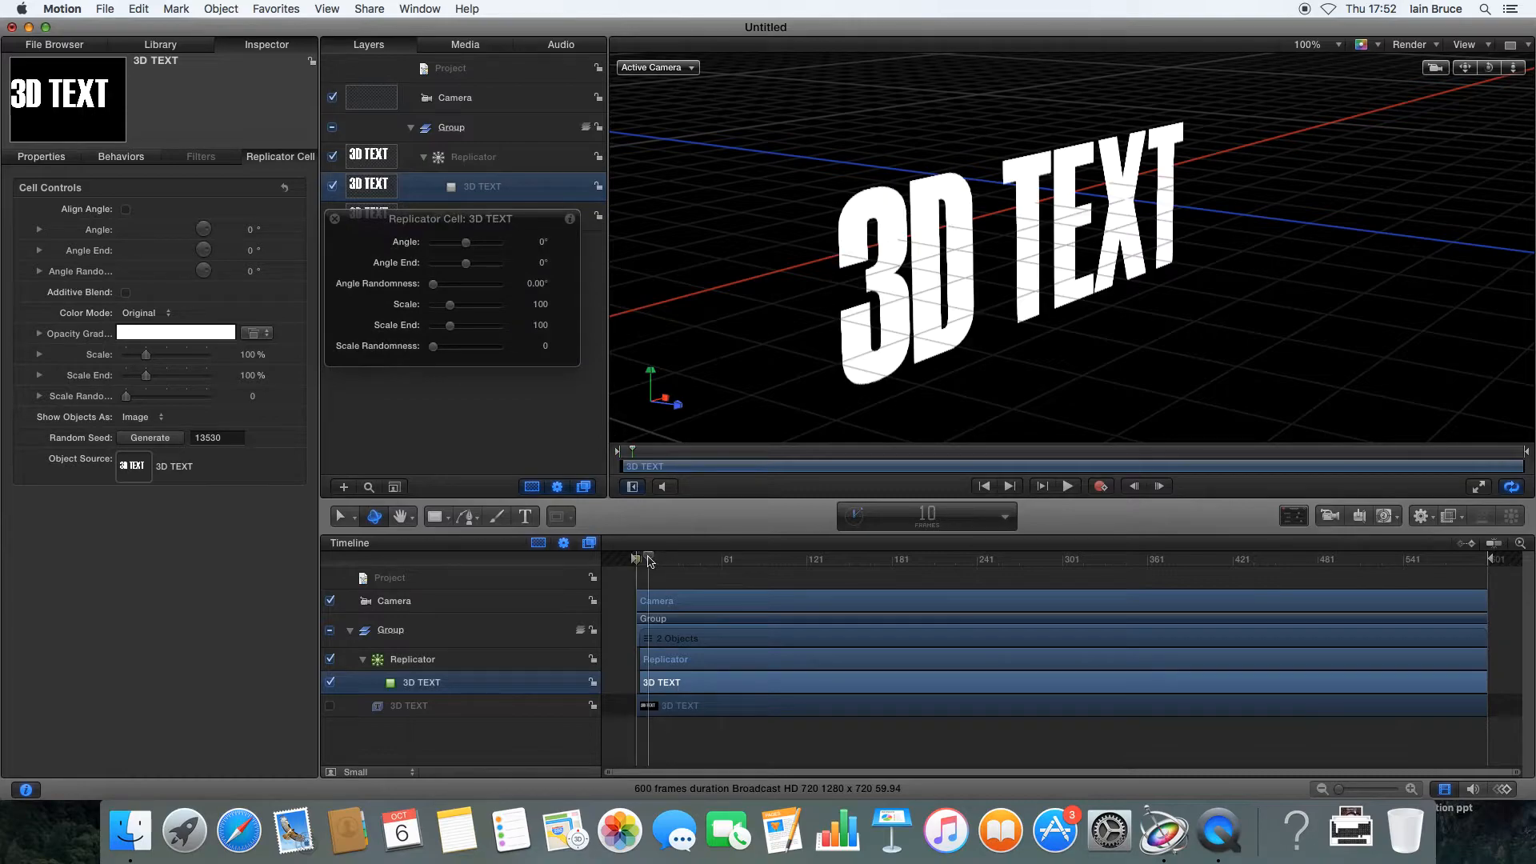
drag(406, 217, 486, 304)
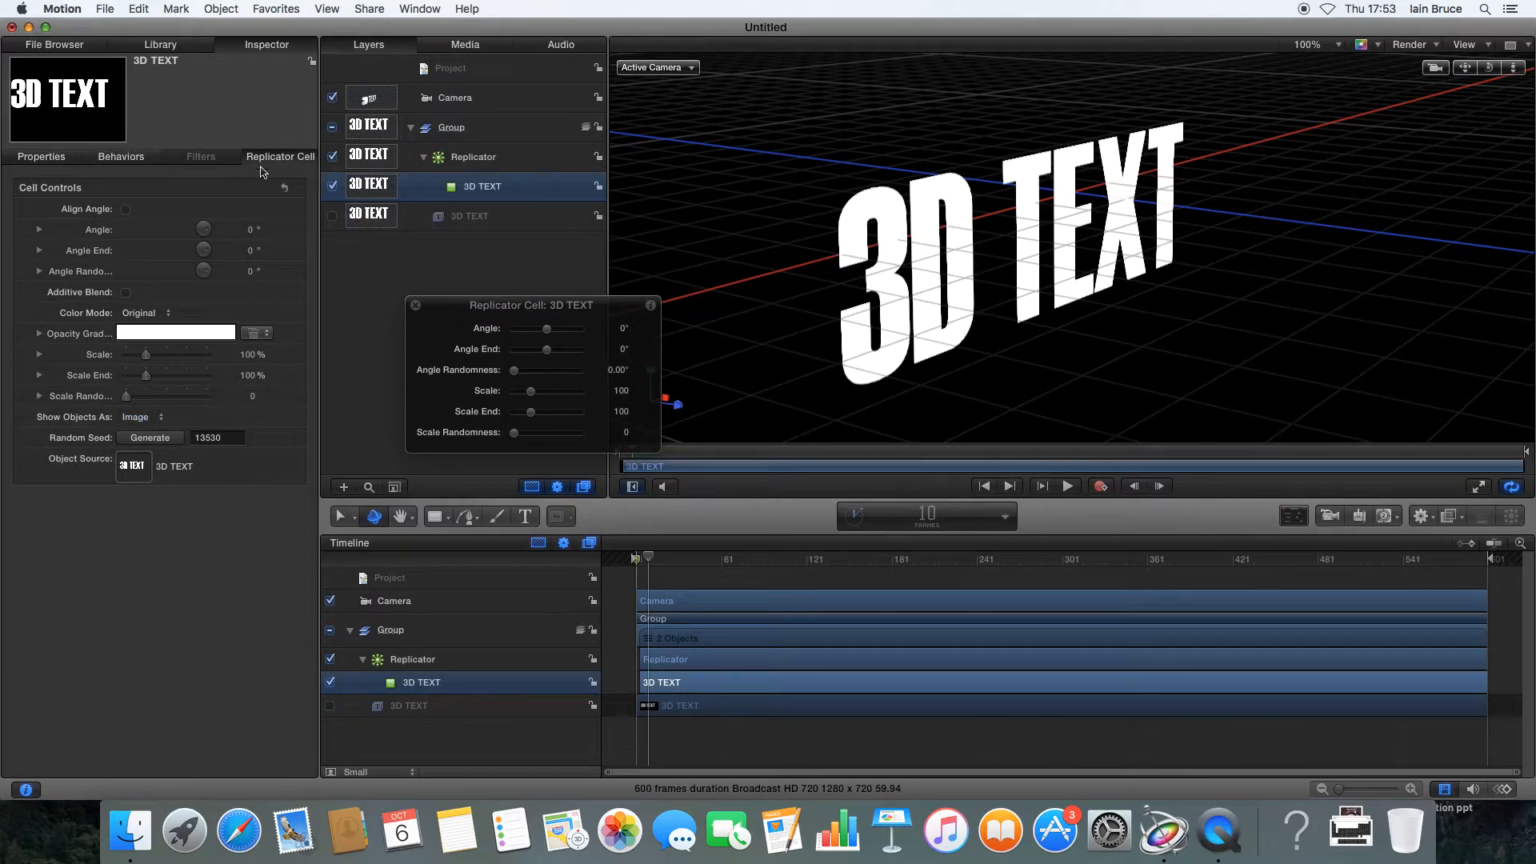
Expand the replicator's Start Point and End Point coordinates and set Start Point Z to 39.26 px
click(480, 158)
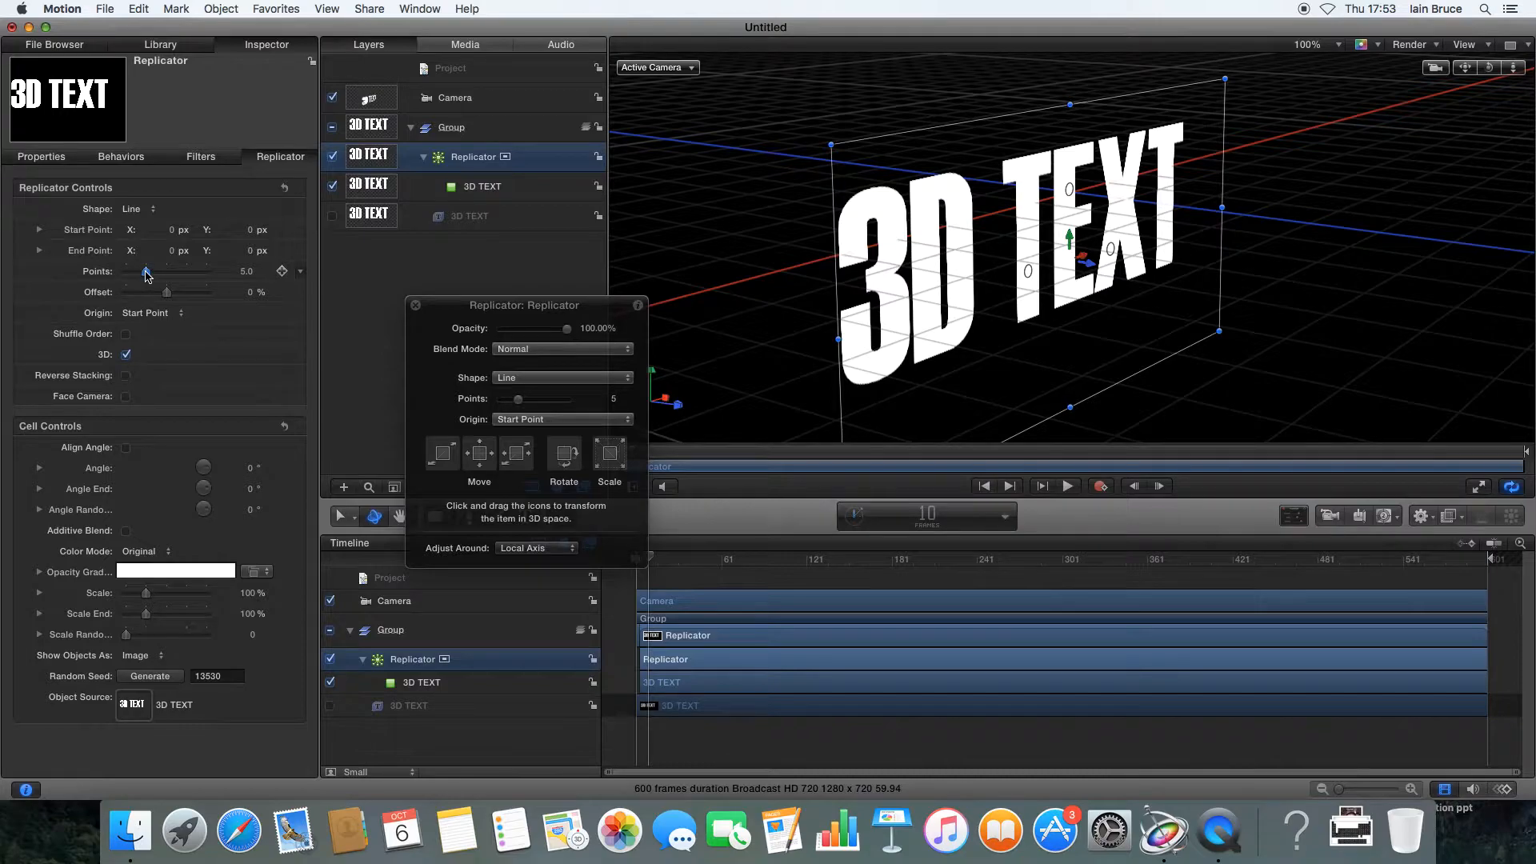
click(40, 230)
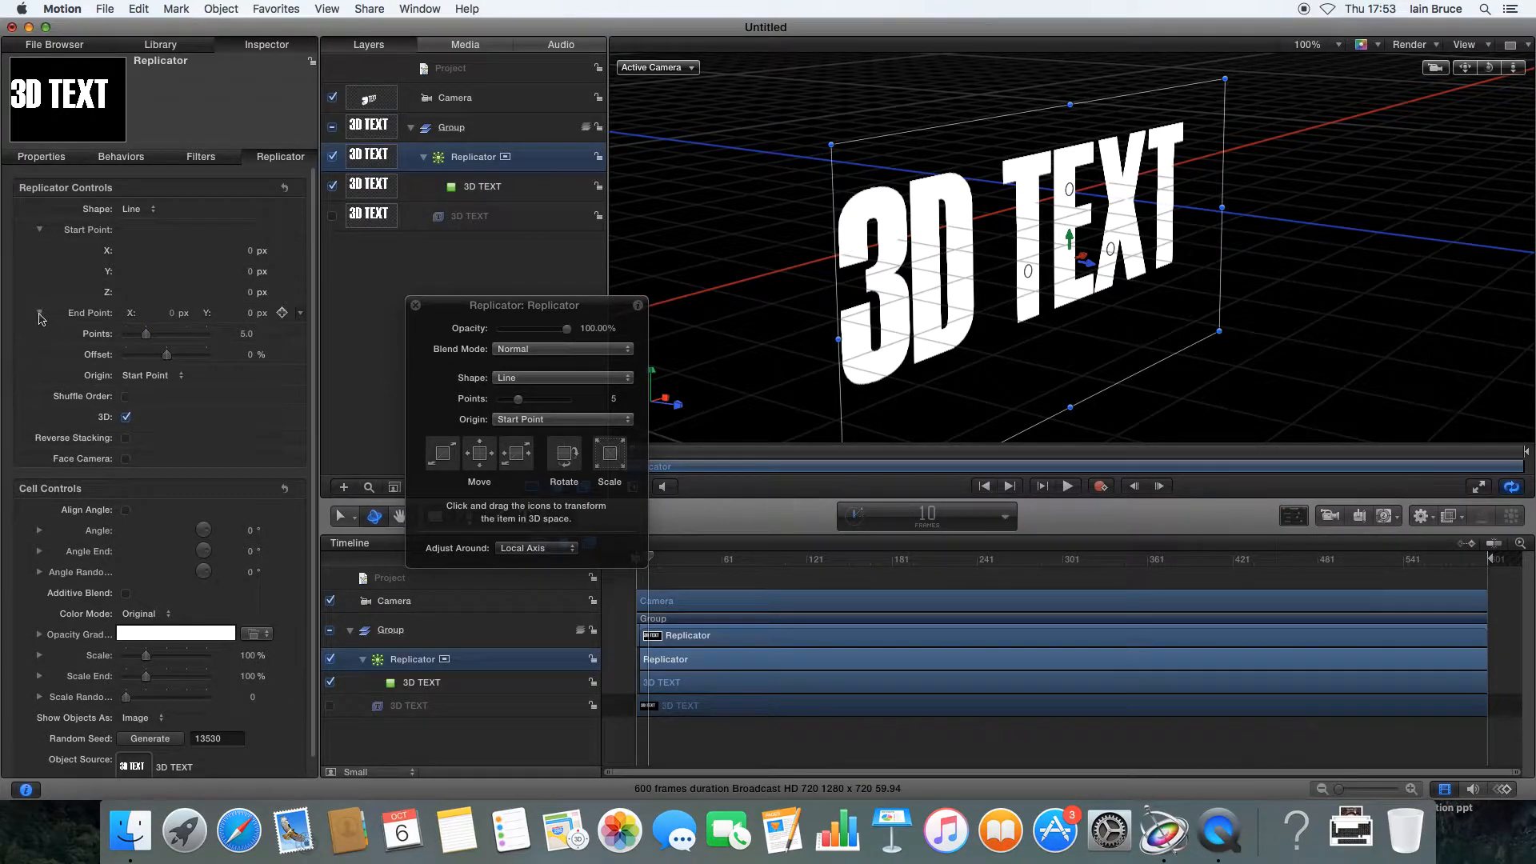
click(40, 314)
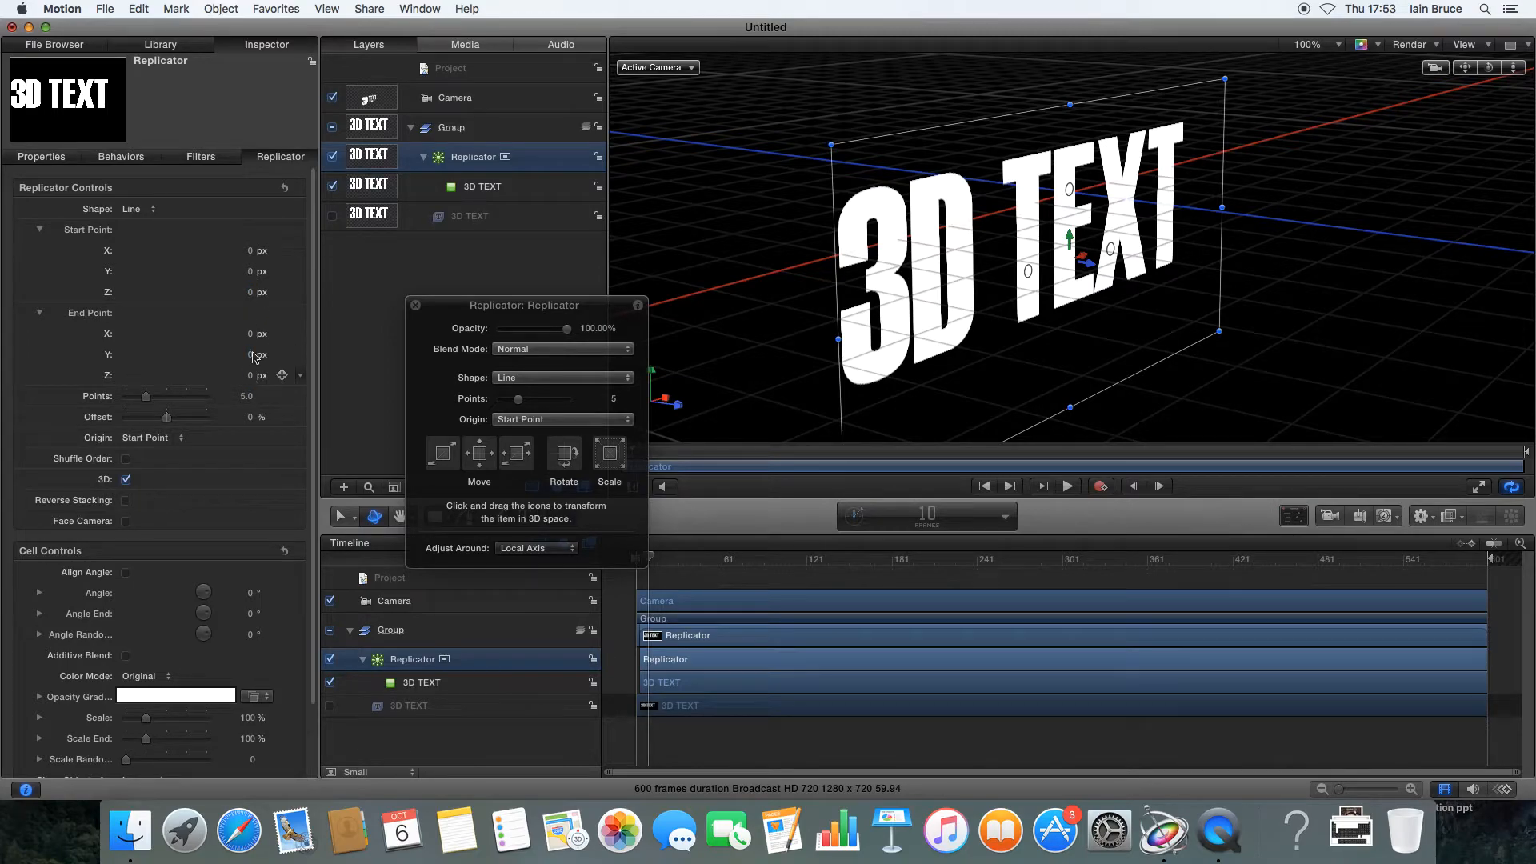
mouse_move(248, 292)
mouse_down()
mouse_move(268, 292)
mouse_move(227, 295)
mouse_move(255, 294)
mouse_up()
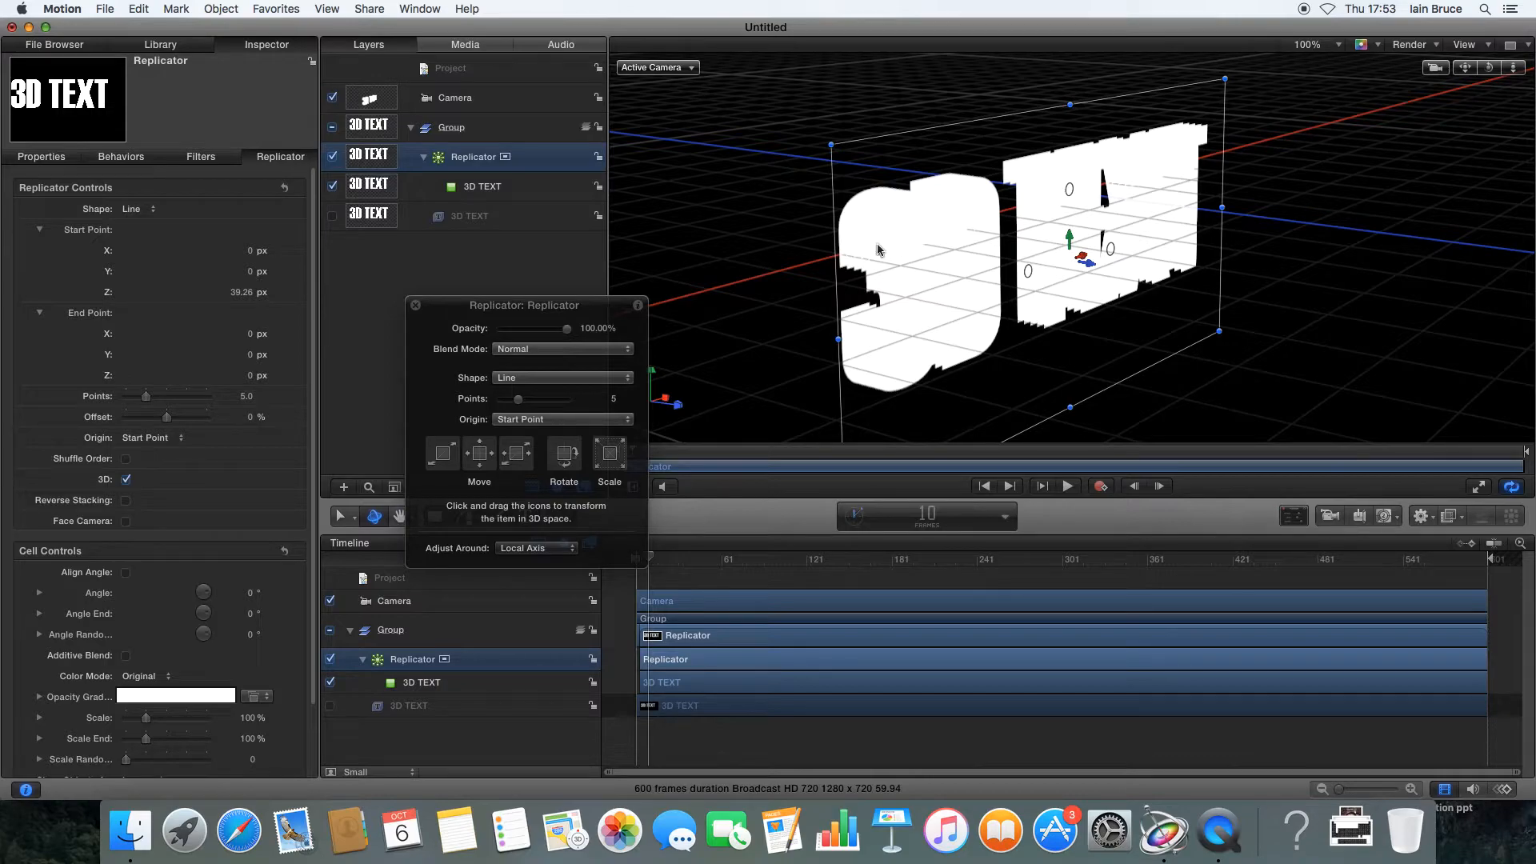
Increase the replicator's Points to 20 and reduce its Start Point Z to 34.52 px
click(1320, 46)
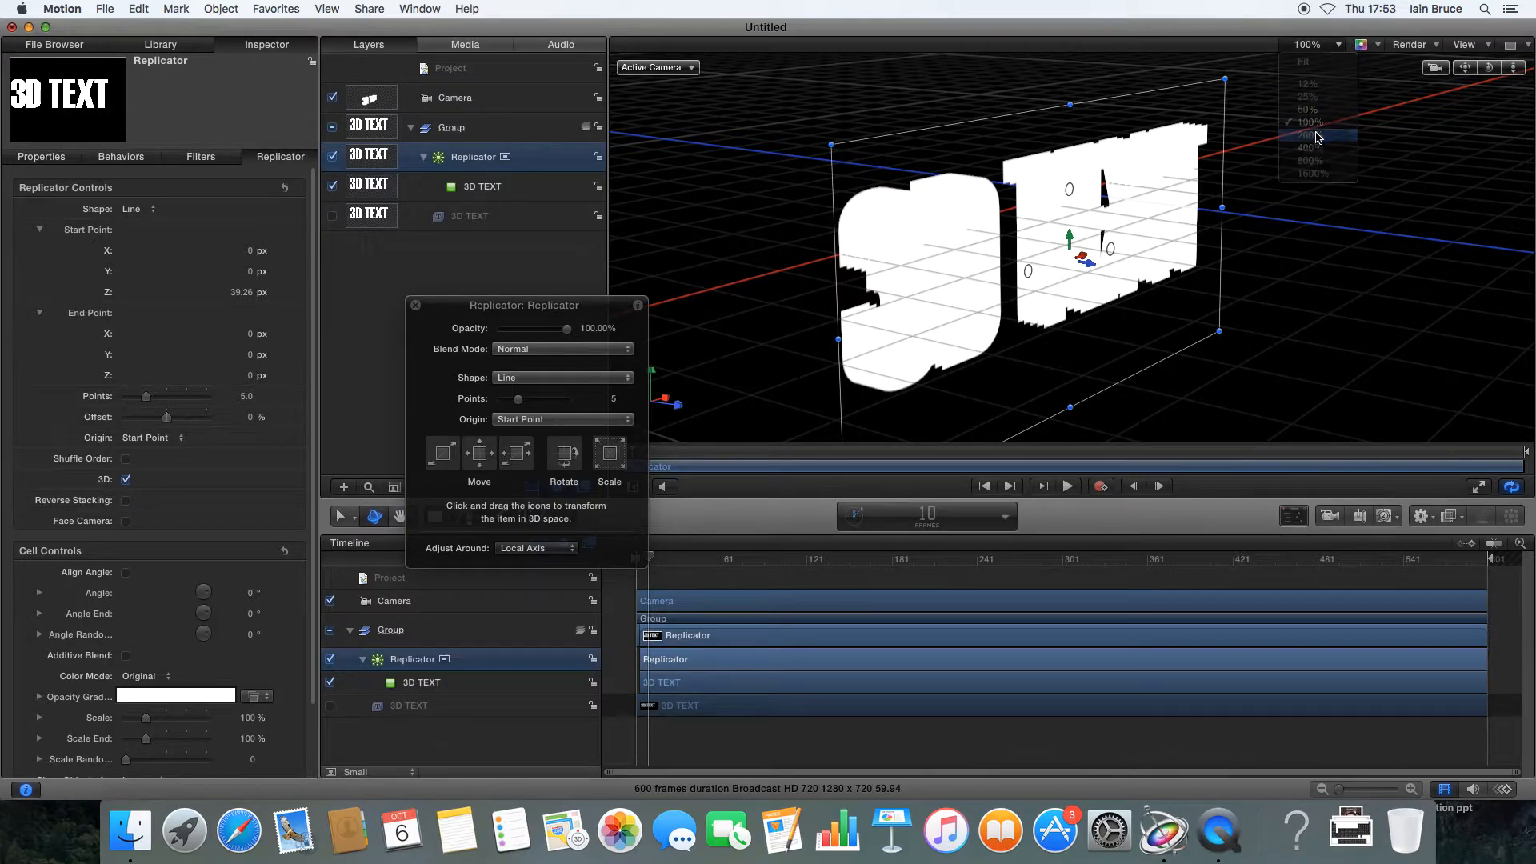
click(1318, 136)
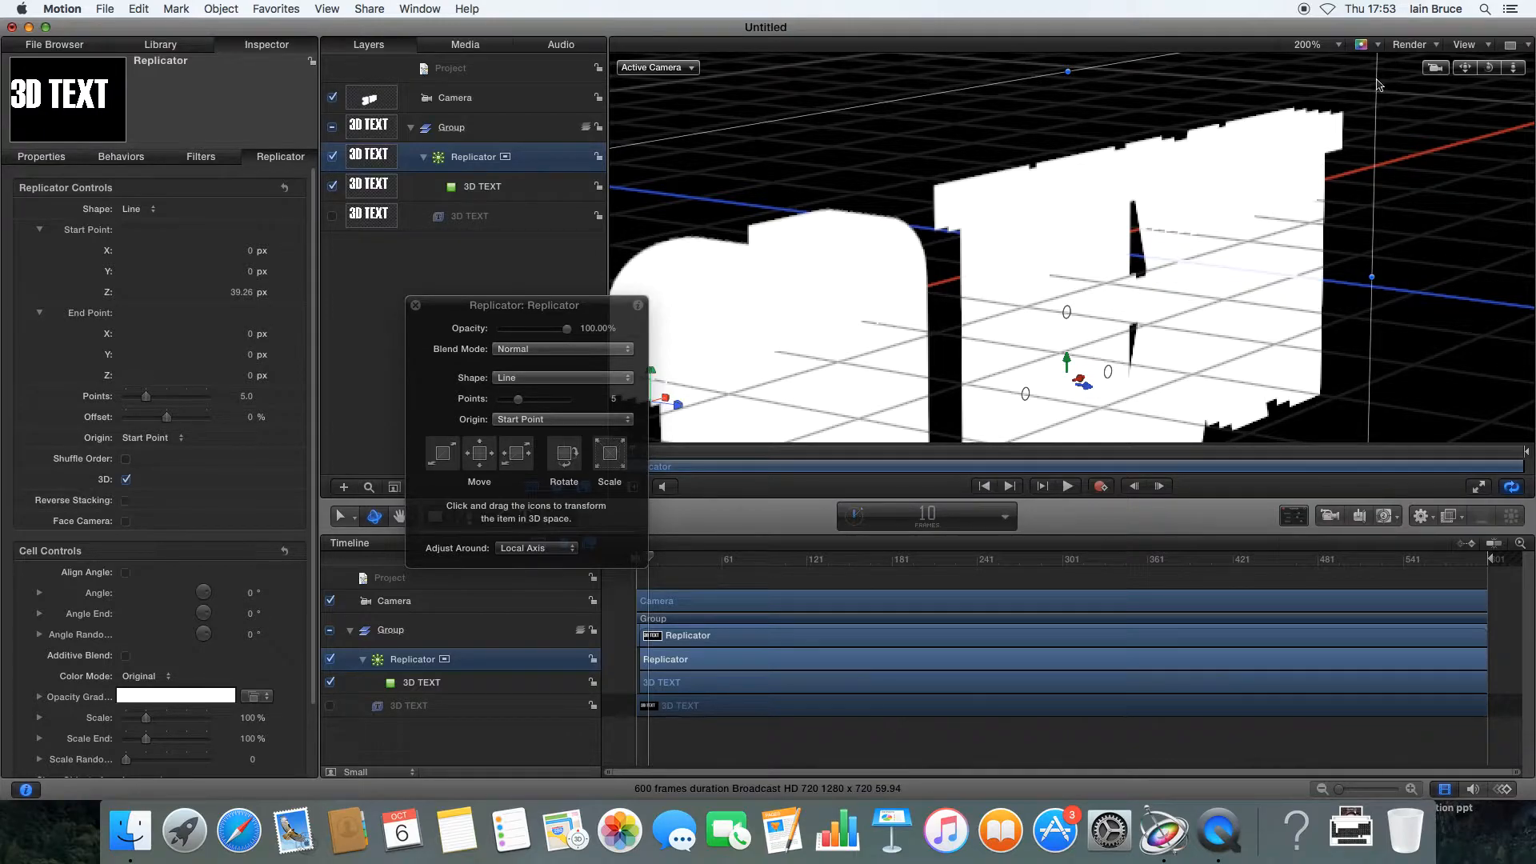
drag(1474, 66, 815, 277)
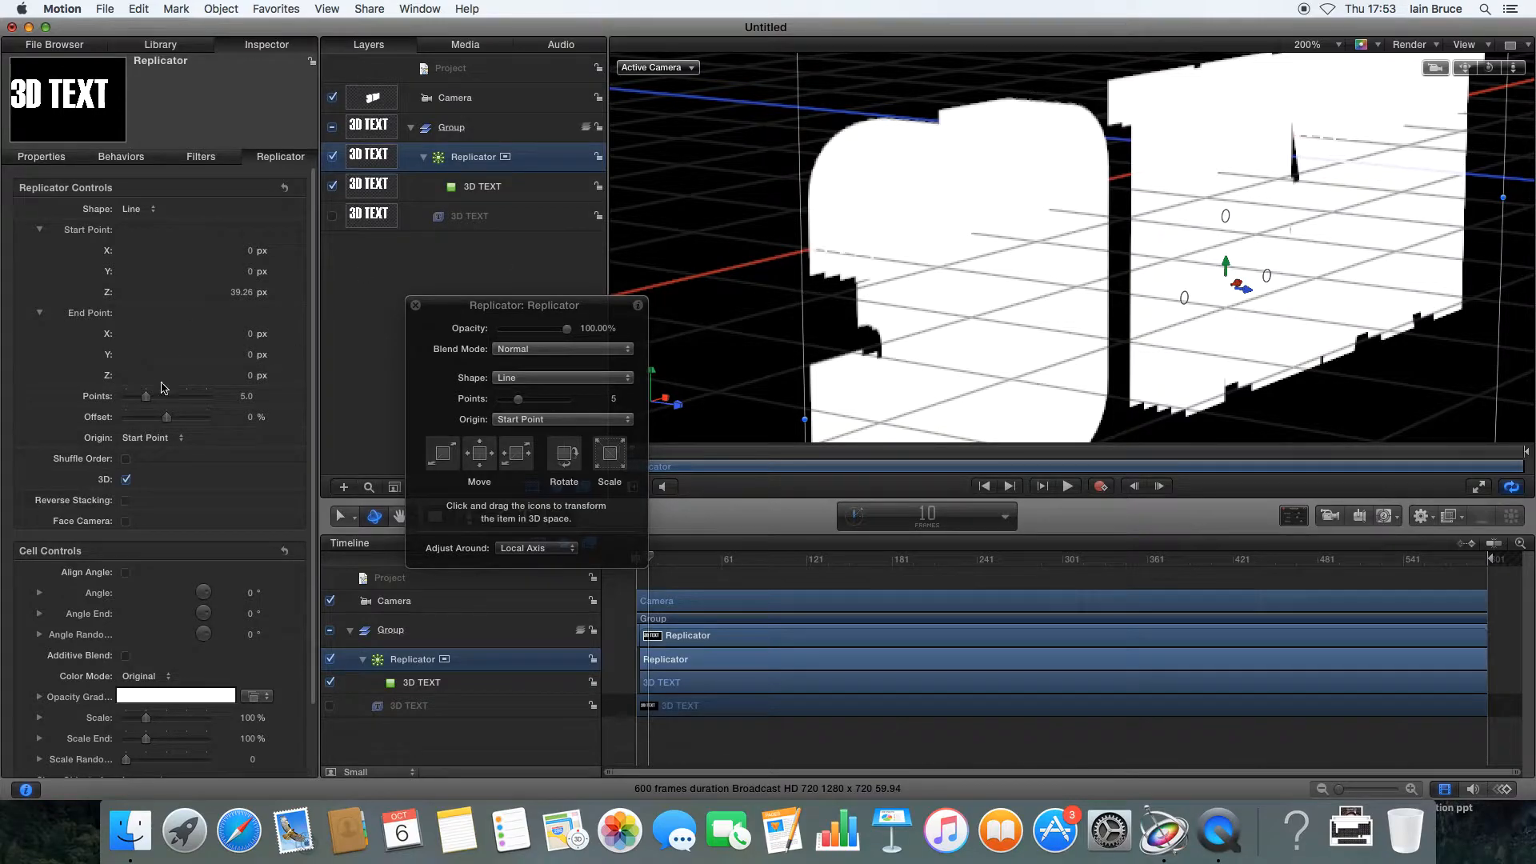
drag(146, 397, 259, 410)
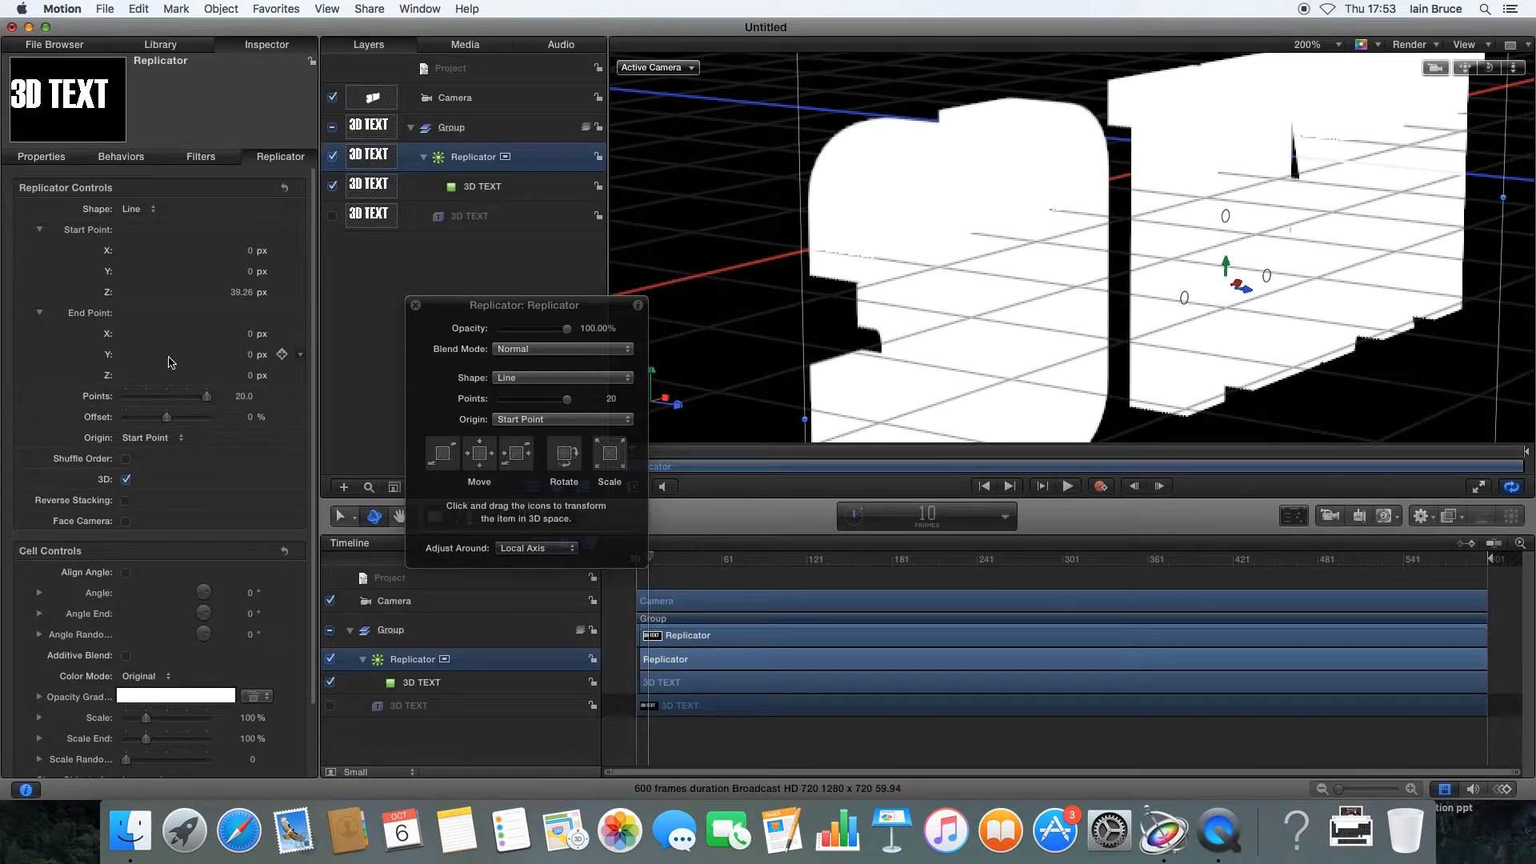
drag(240, 292, 230, 292)
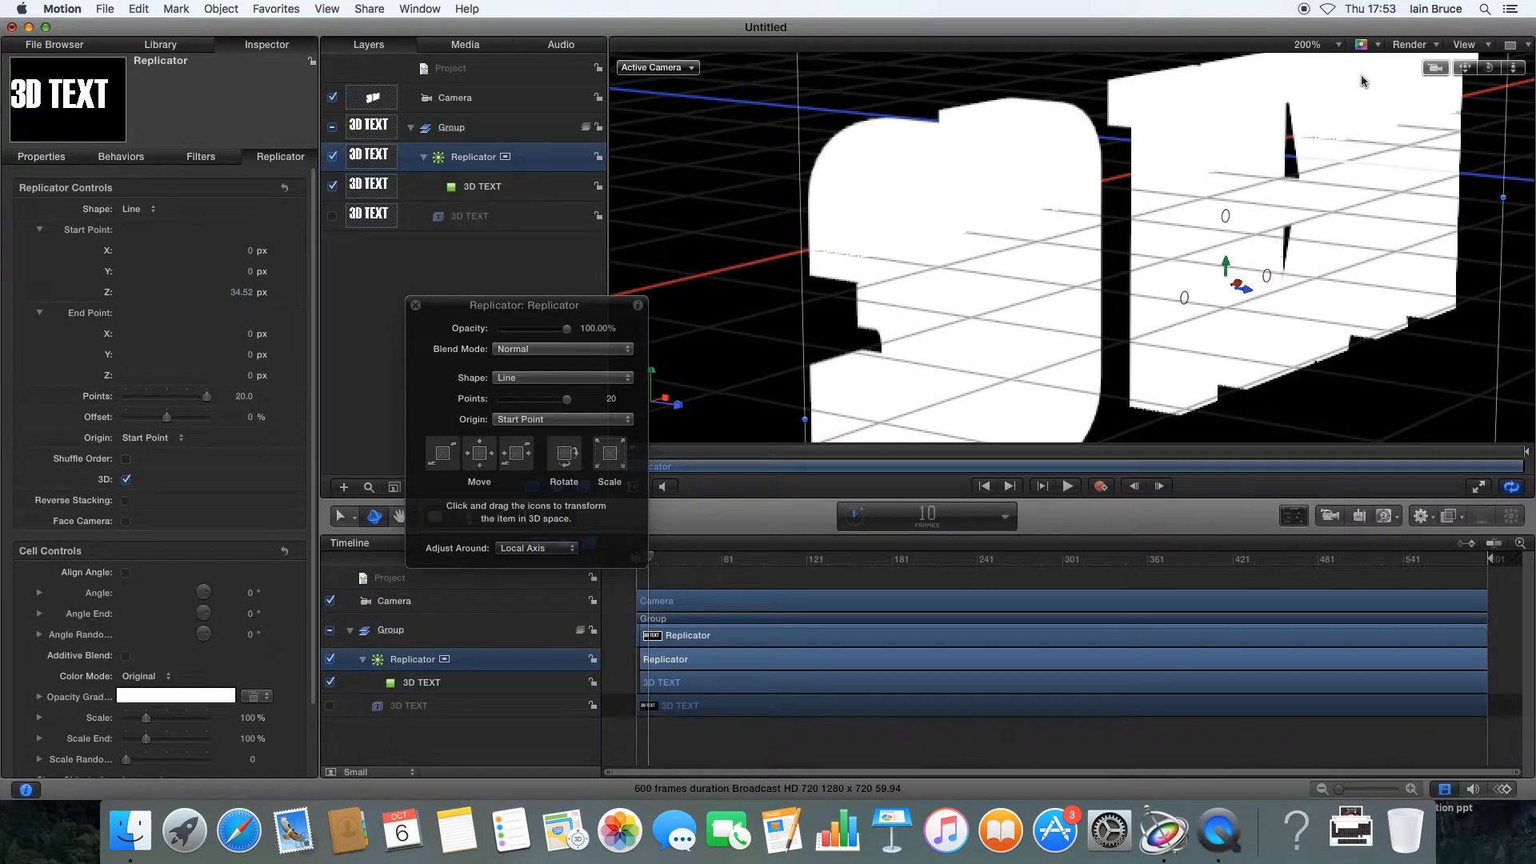
Fit the whole frame in the canvas and orbit the camera to a raised, more frontal angle on the text
click(1339, 45)
click(1320, 63)
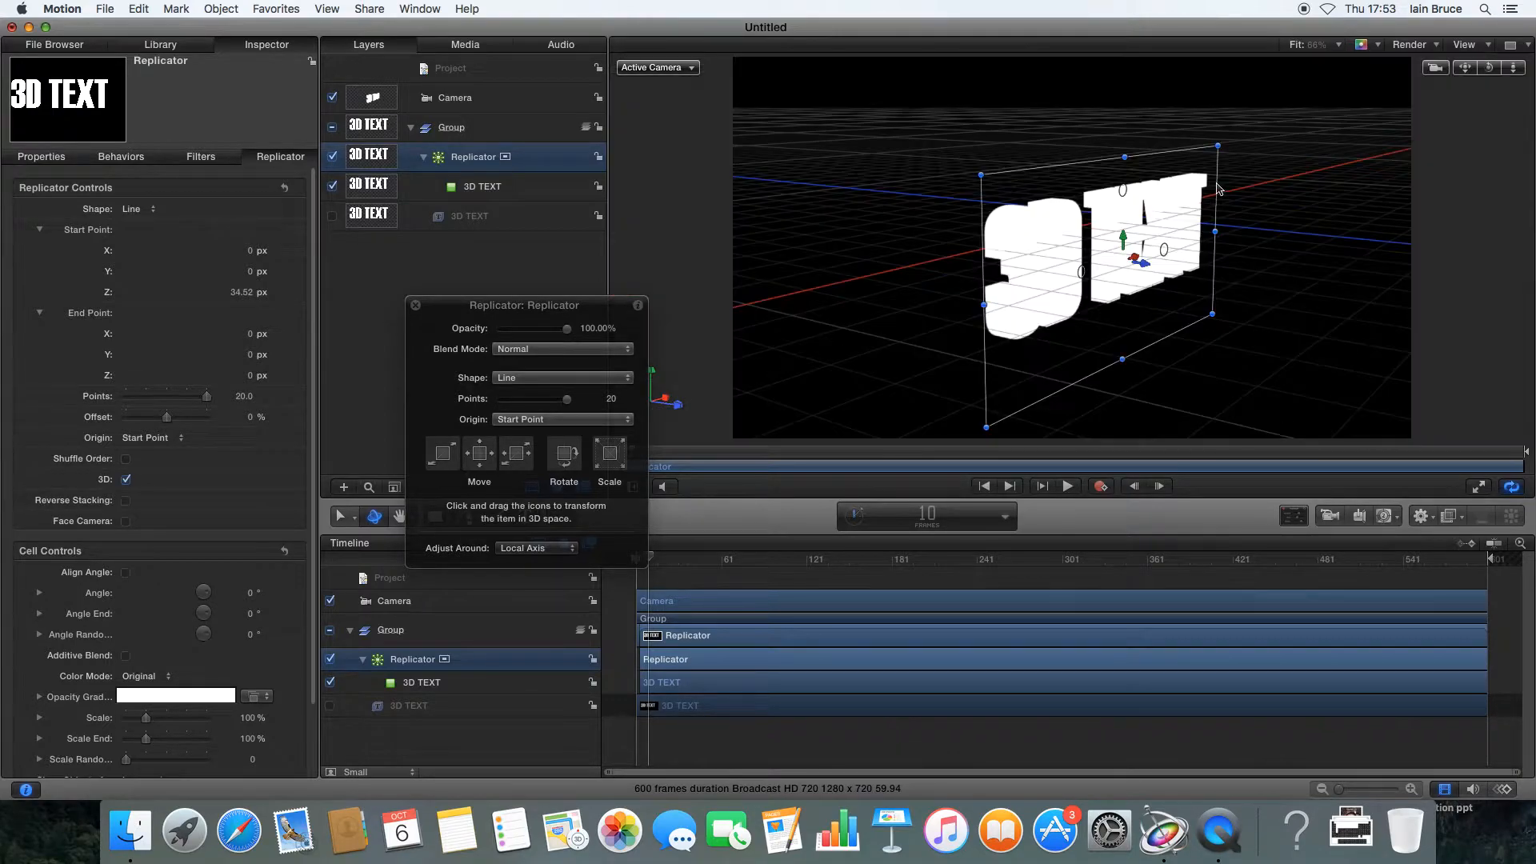
double_click(1488, 68)
mouse_move(1488, 67)
mouse_down()
mouse_move(1419, 96)
mouse_move(1436, 112)
mouse_move(1519, 100)
mouse_move(1439, 71)
mouse_move(1503, 88)
mouse_move(1452, 96)
mouse_move(1440, 74)
mouse_move(1452, 95)
mouse_move(1472, 88)
mouse_up()
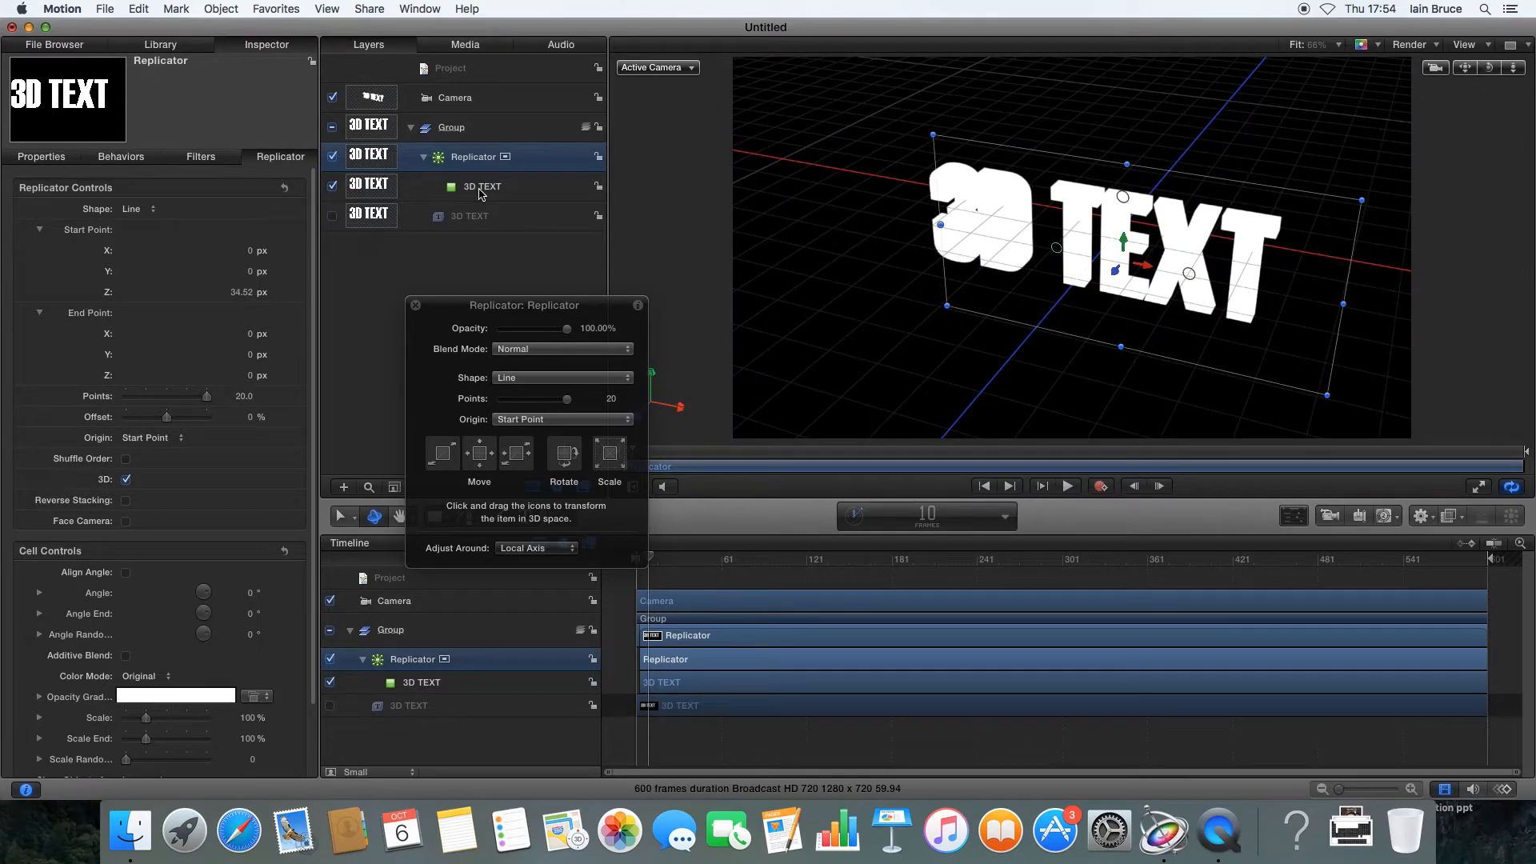
Apply the Faux 3D preset style to the original 3D TEXT layer below the replicator
drag(480, 314, 736, 460)
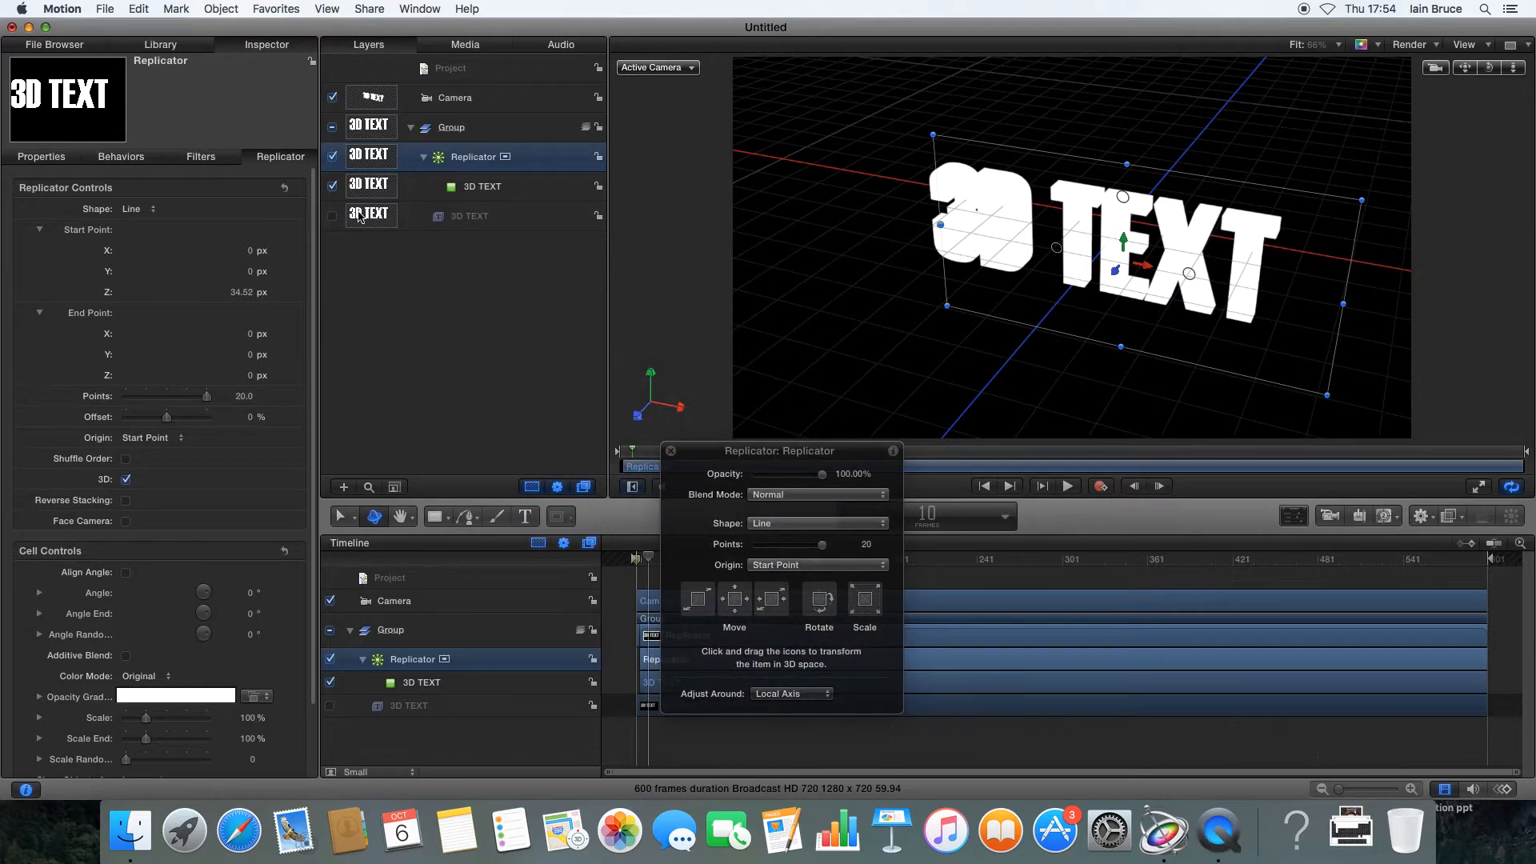
click(472, 216)
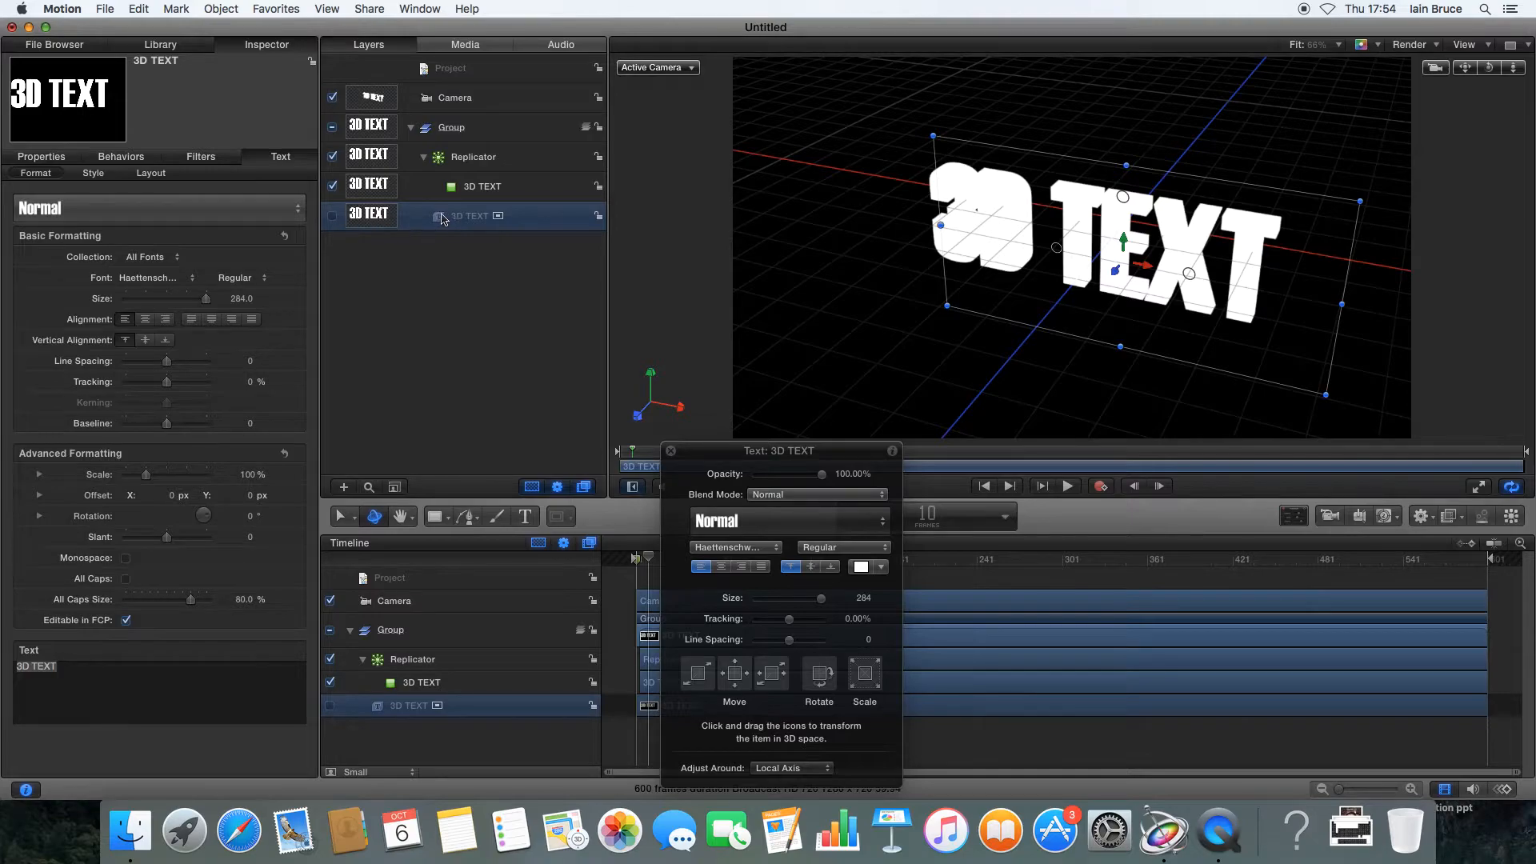
click(472, 218)
click(94, 173)
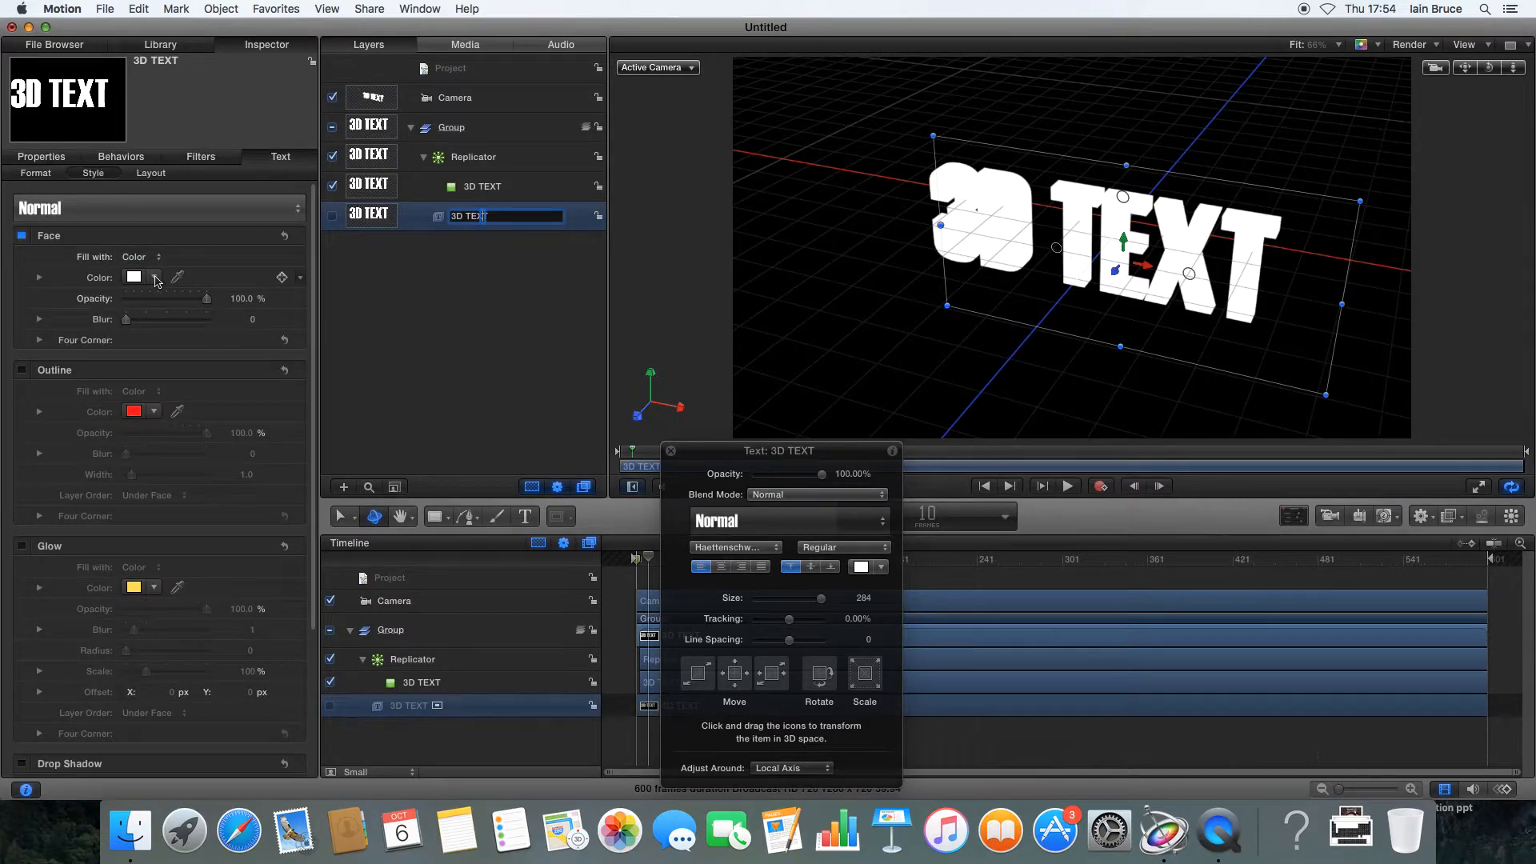
click(141, 208)
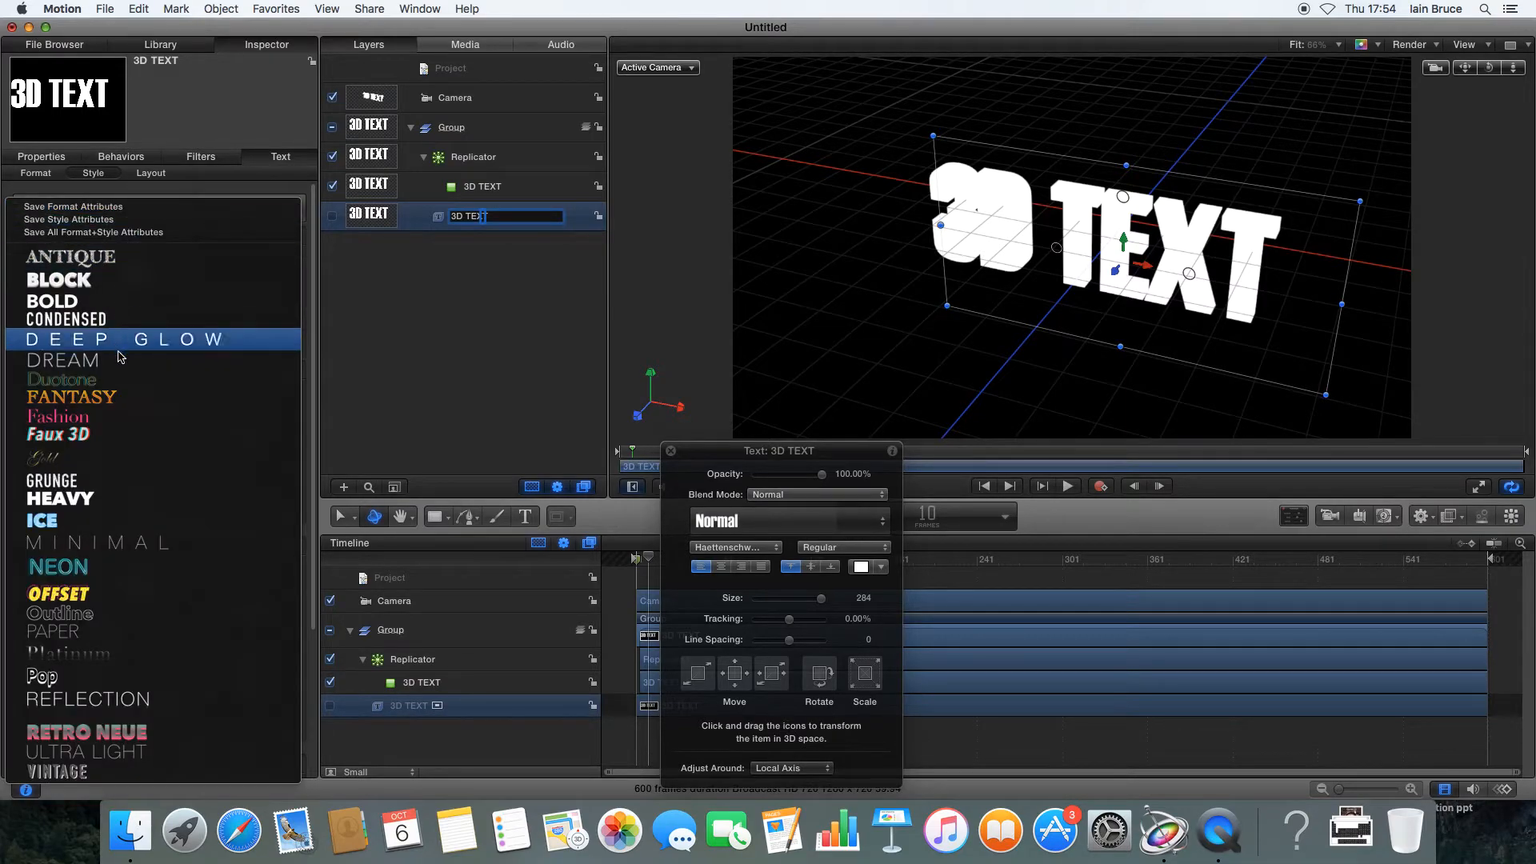
click(102, 435)
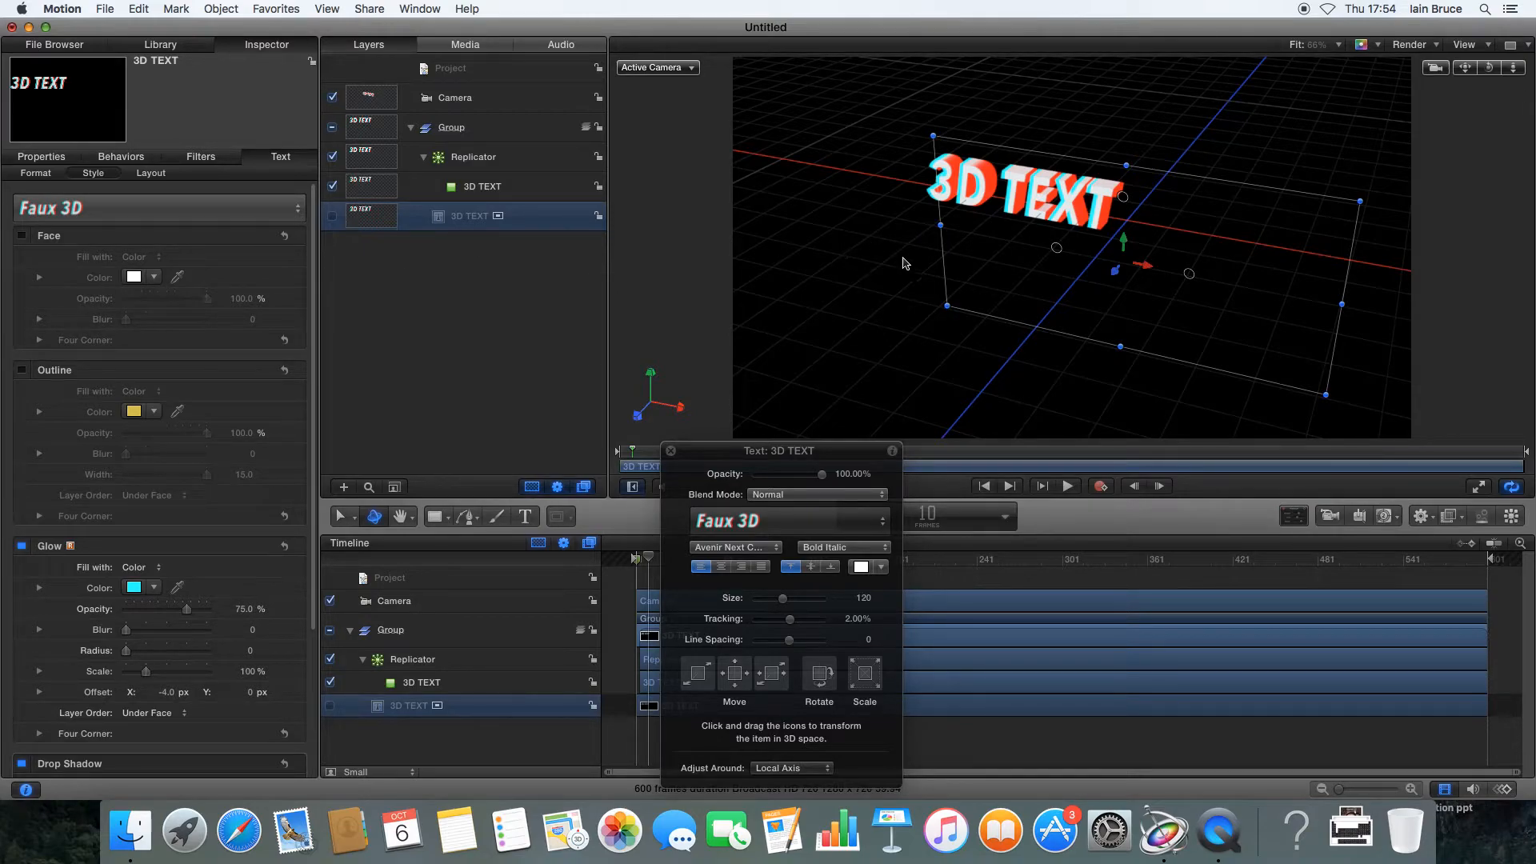
Try the Ice, Neon and Retro Neue preset styles on the text layer and return it to Faux 3D
click(186, 221)
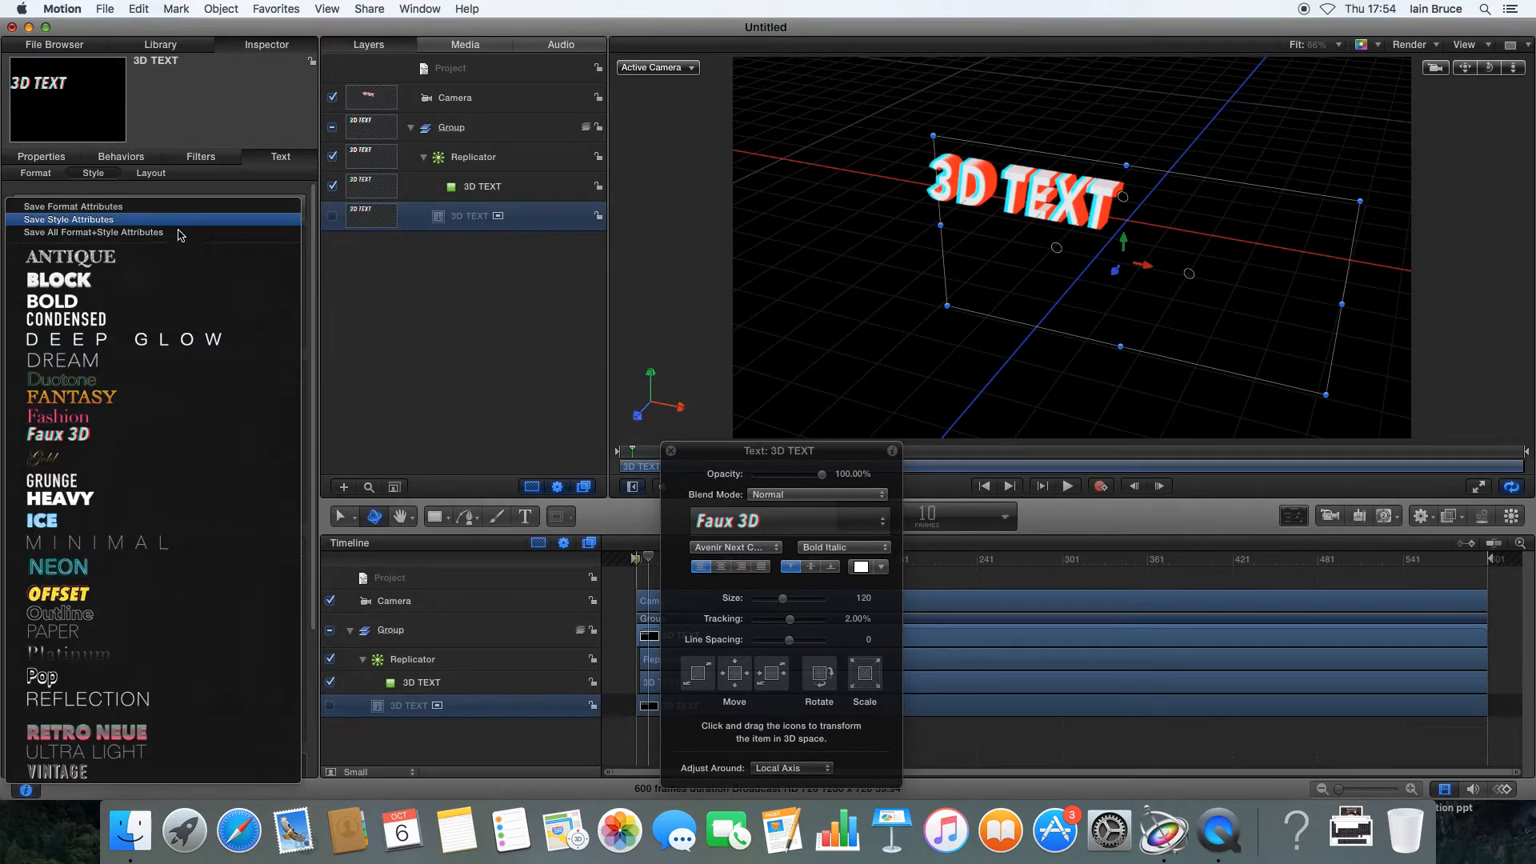
click(139, 522)
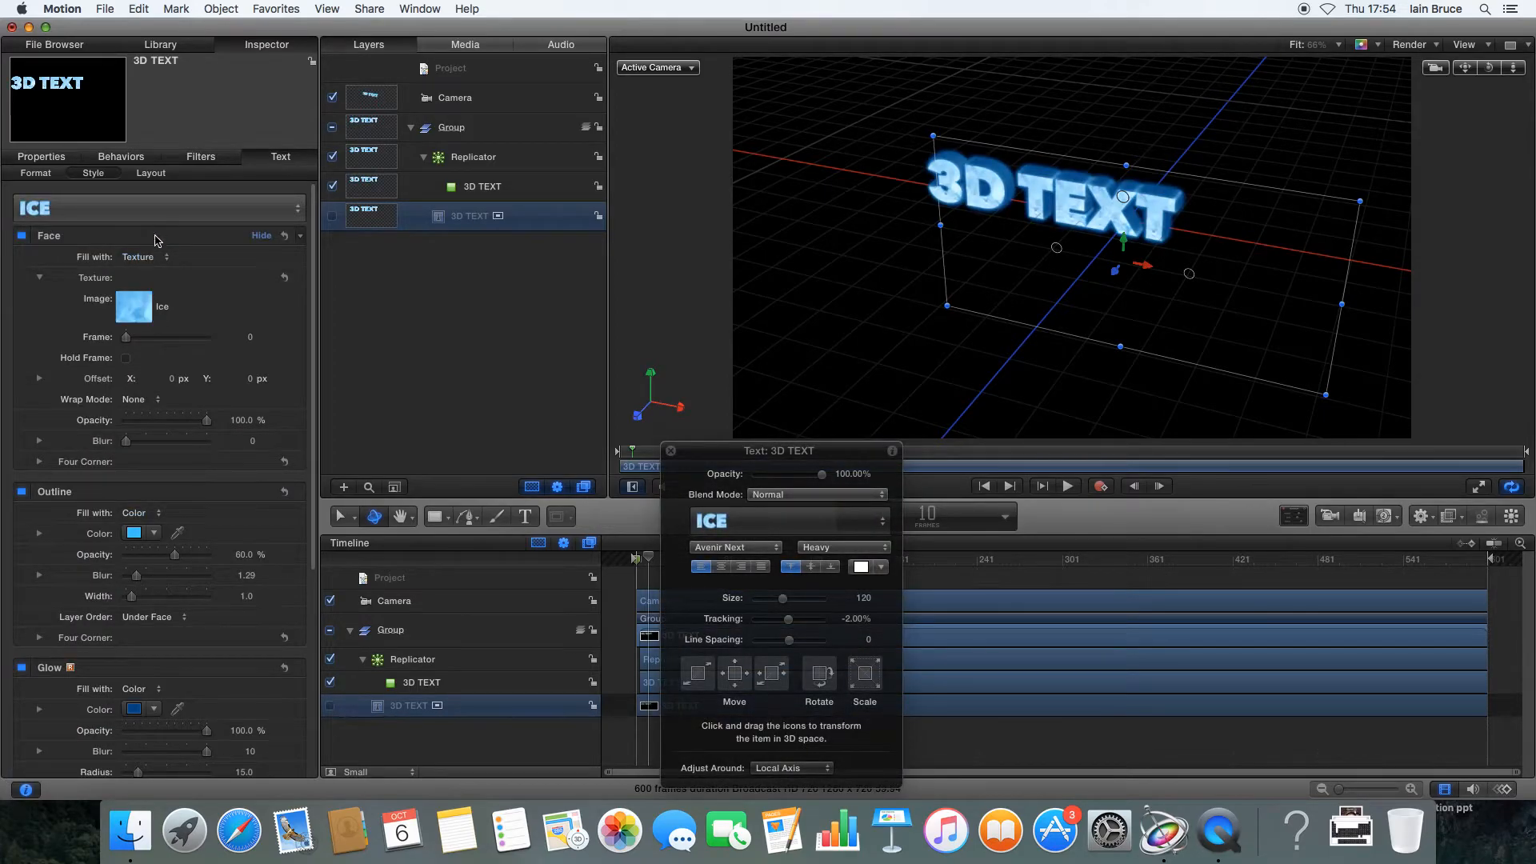
click(157, 209)
click(134, 565)
click(157, 209)
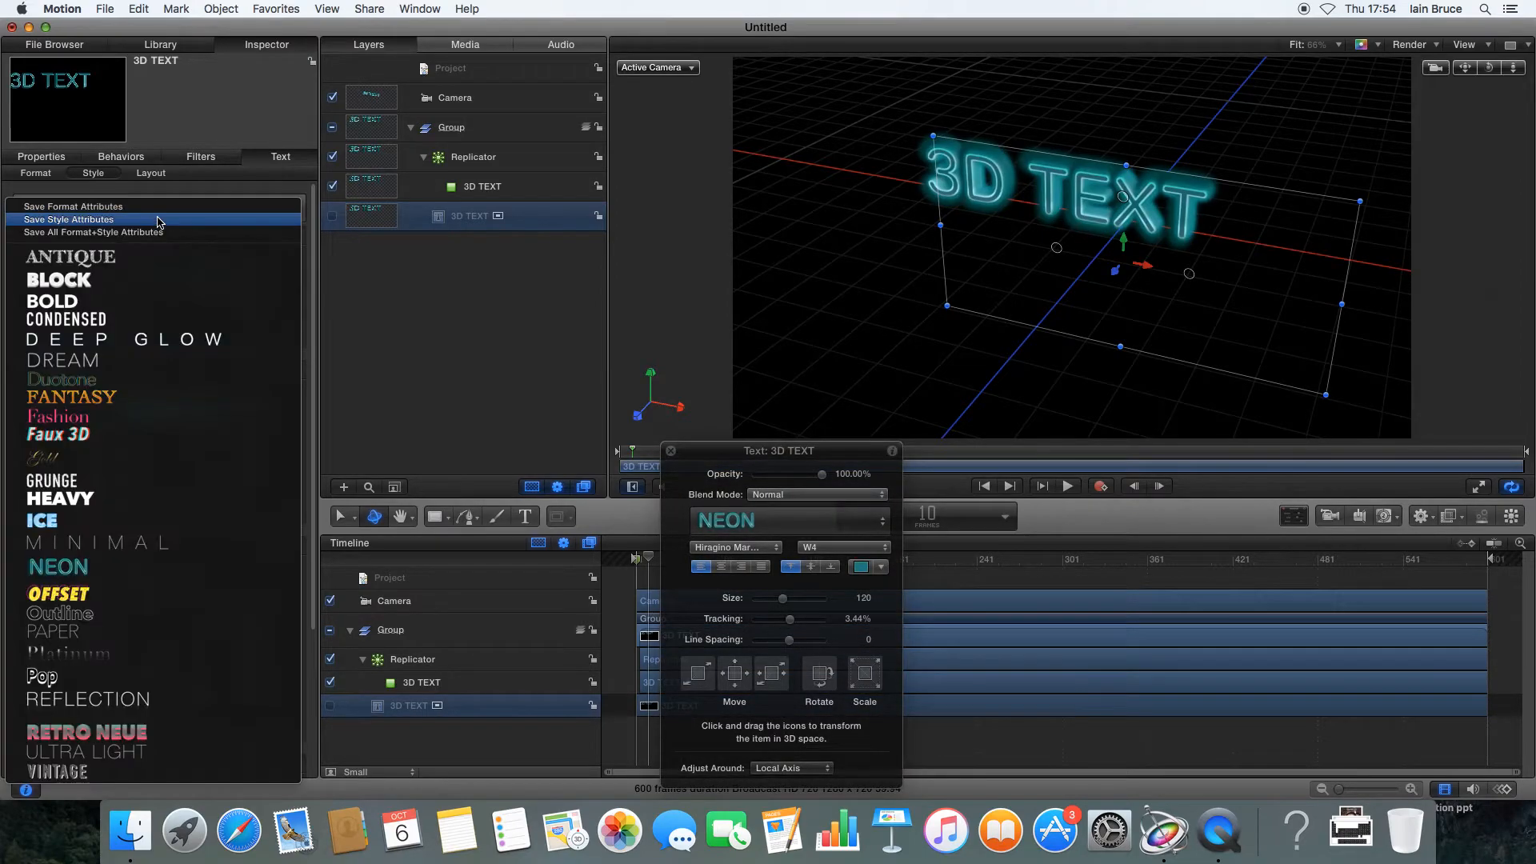
click(146, 733)
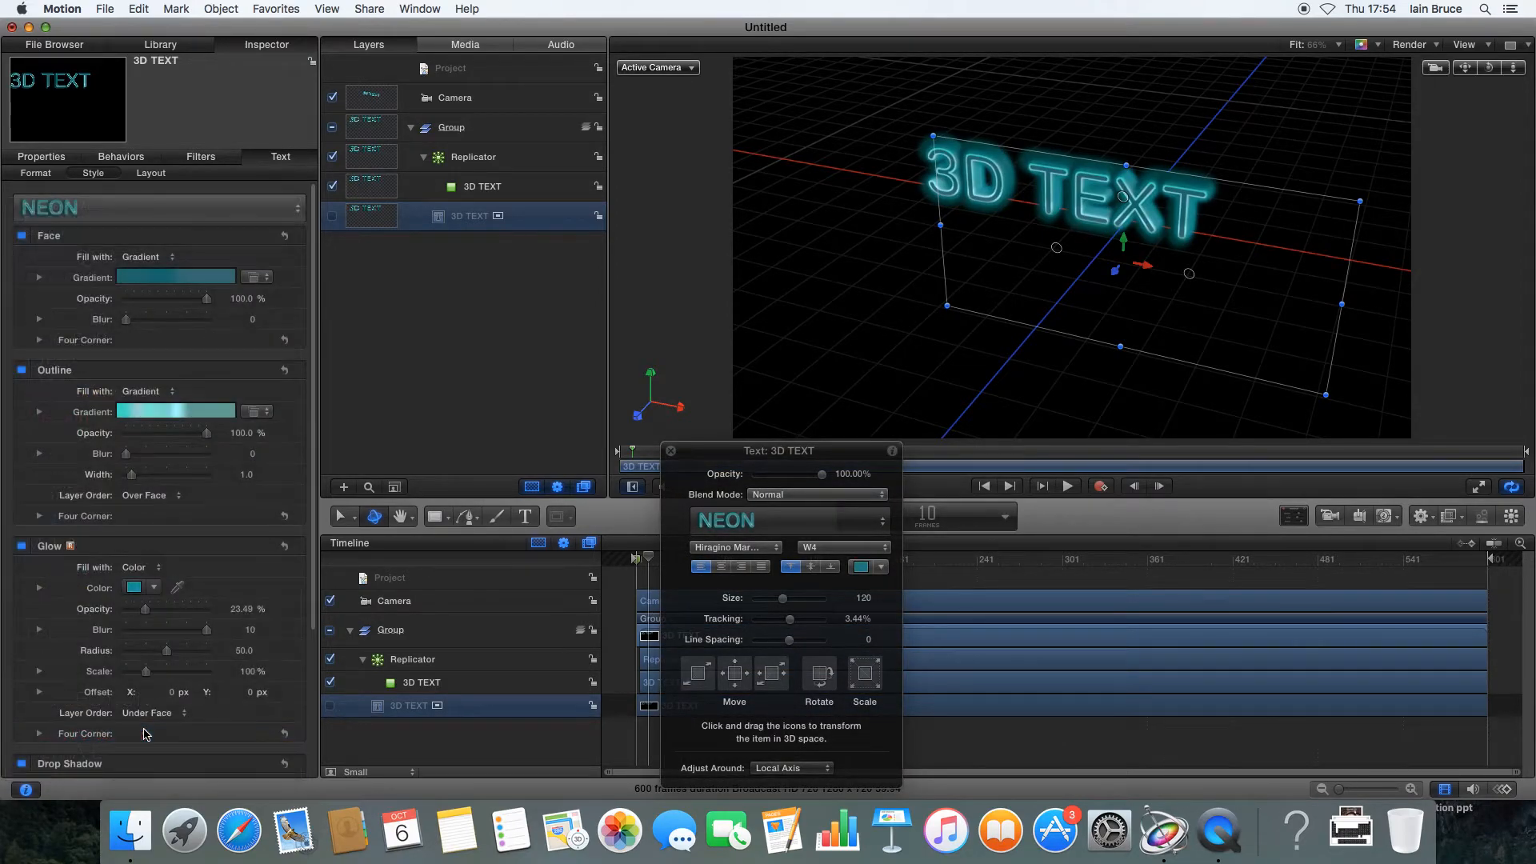
click(168, 209)
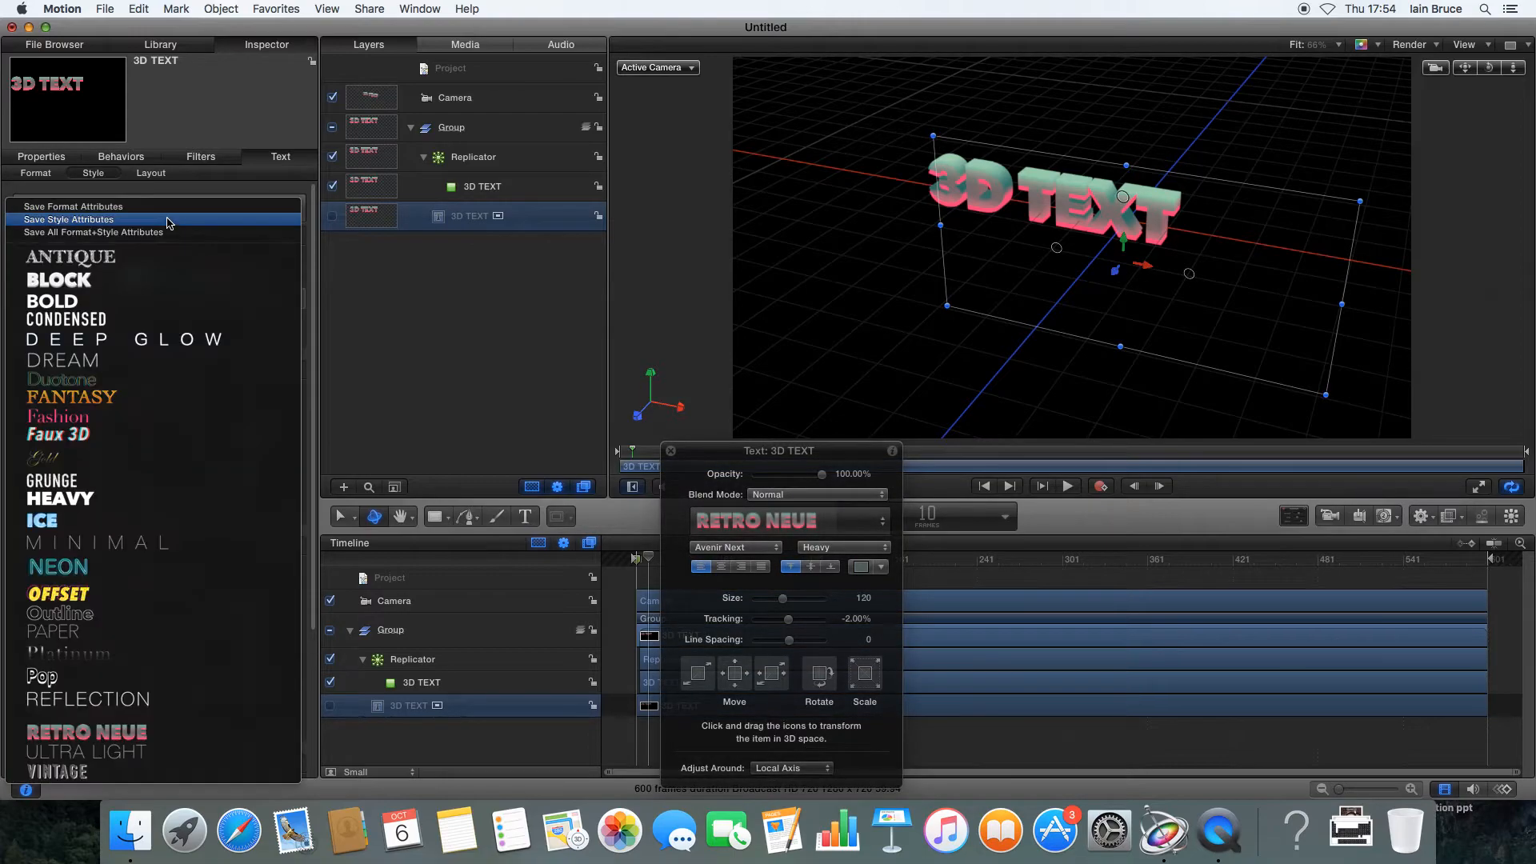
click(144, 438)
Move the HUD off the timeline and reframe the camera to a low, closer view of the text
drag(774, 458, 452, 270)
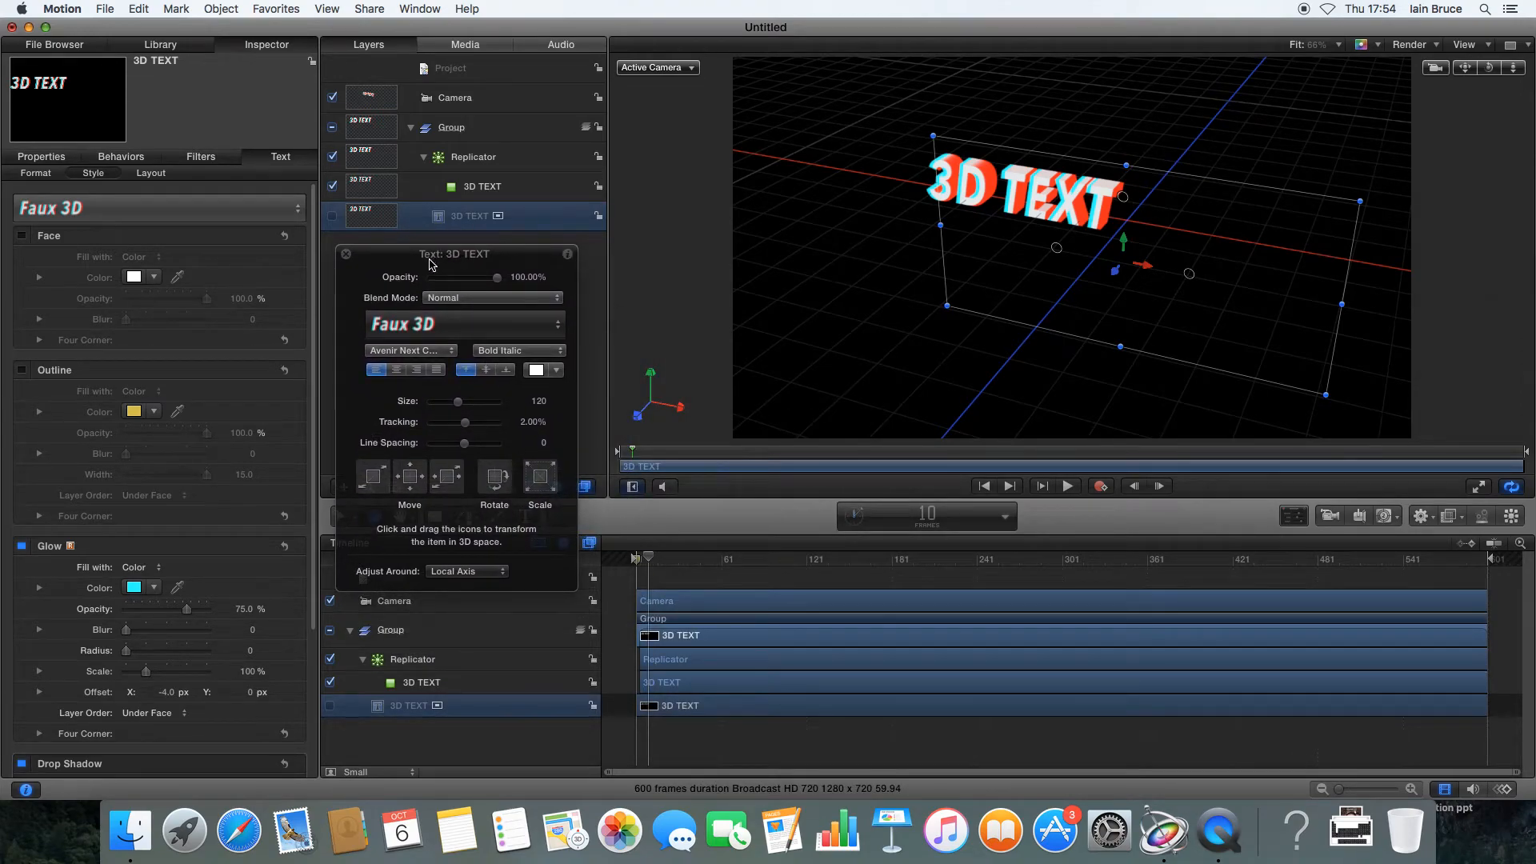
mouse_move(661, 562)
mouse_down()
mouse_move(696, 562)
mouse_move(663, 562)
mouse_up()
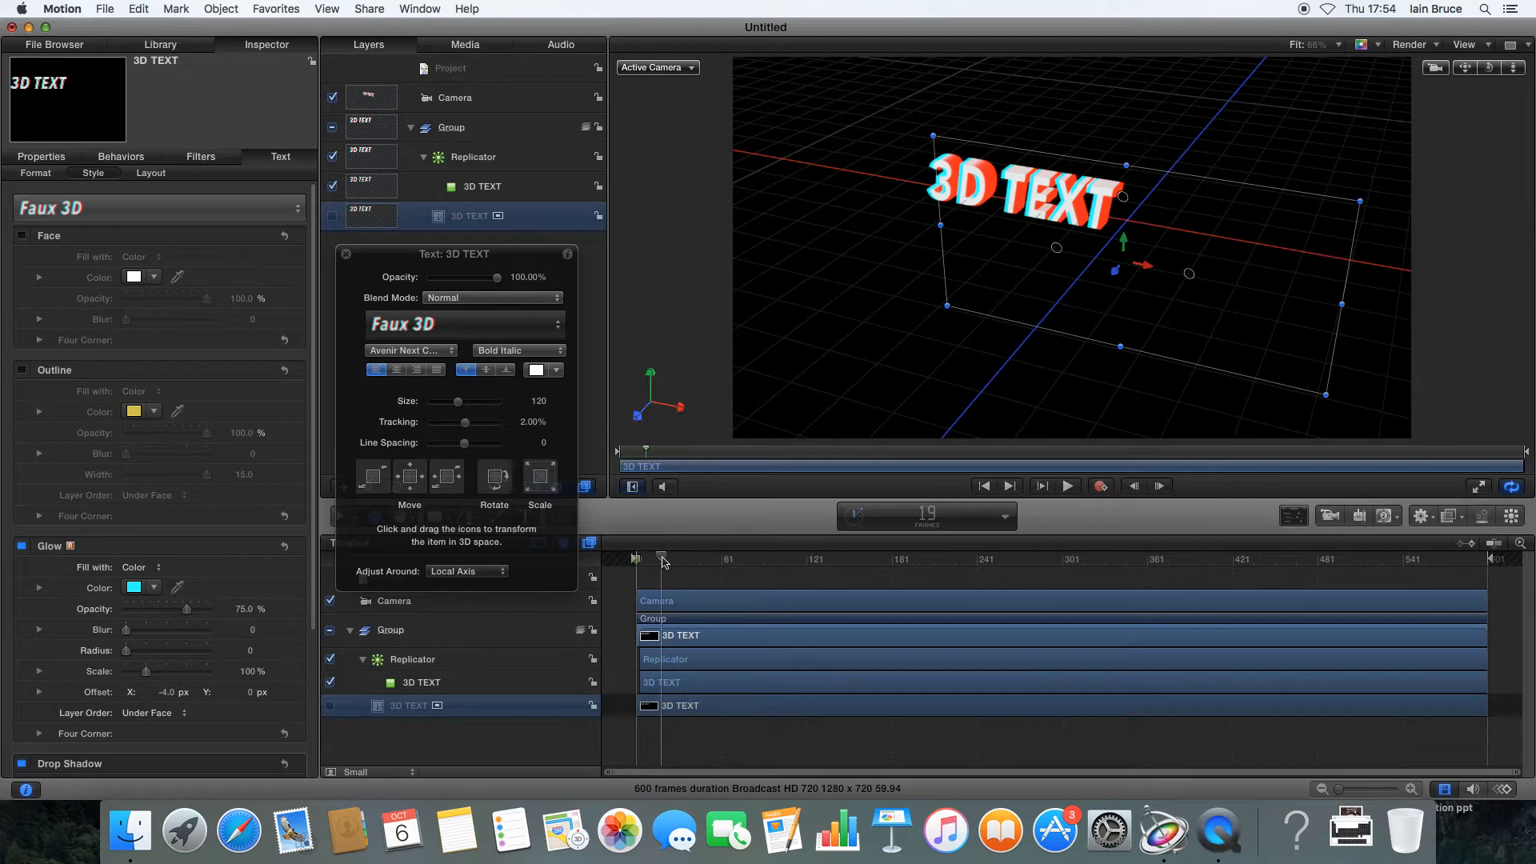
click(723, 658)
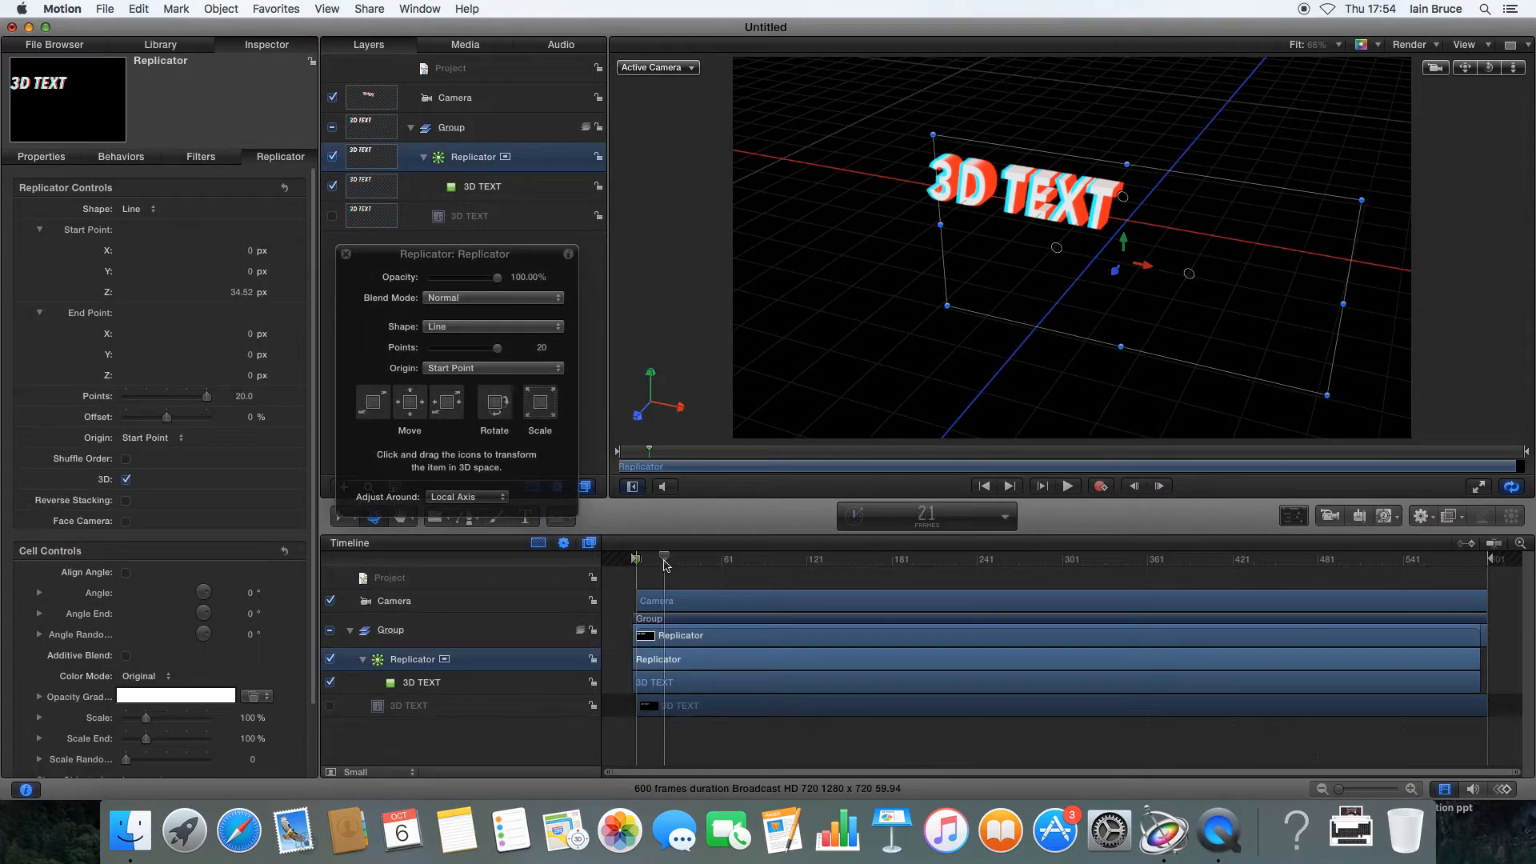
drag(1464, 69, 938, 435)
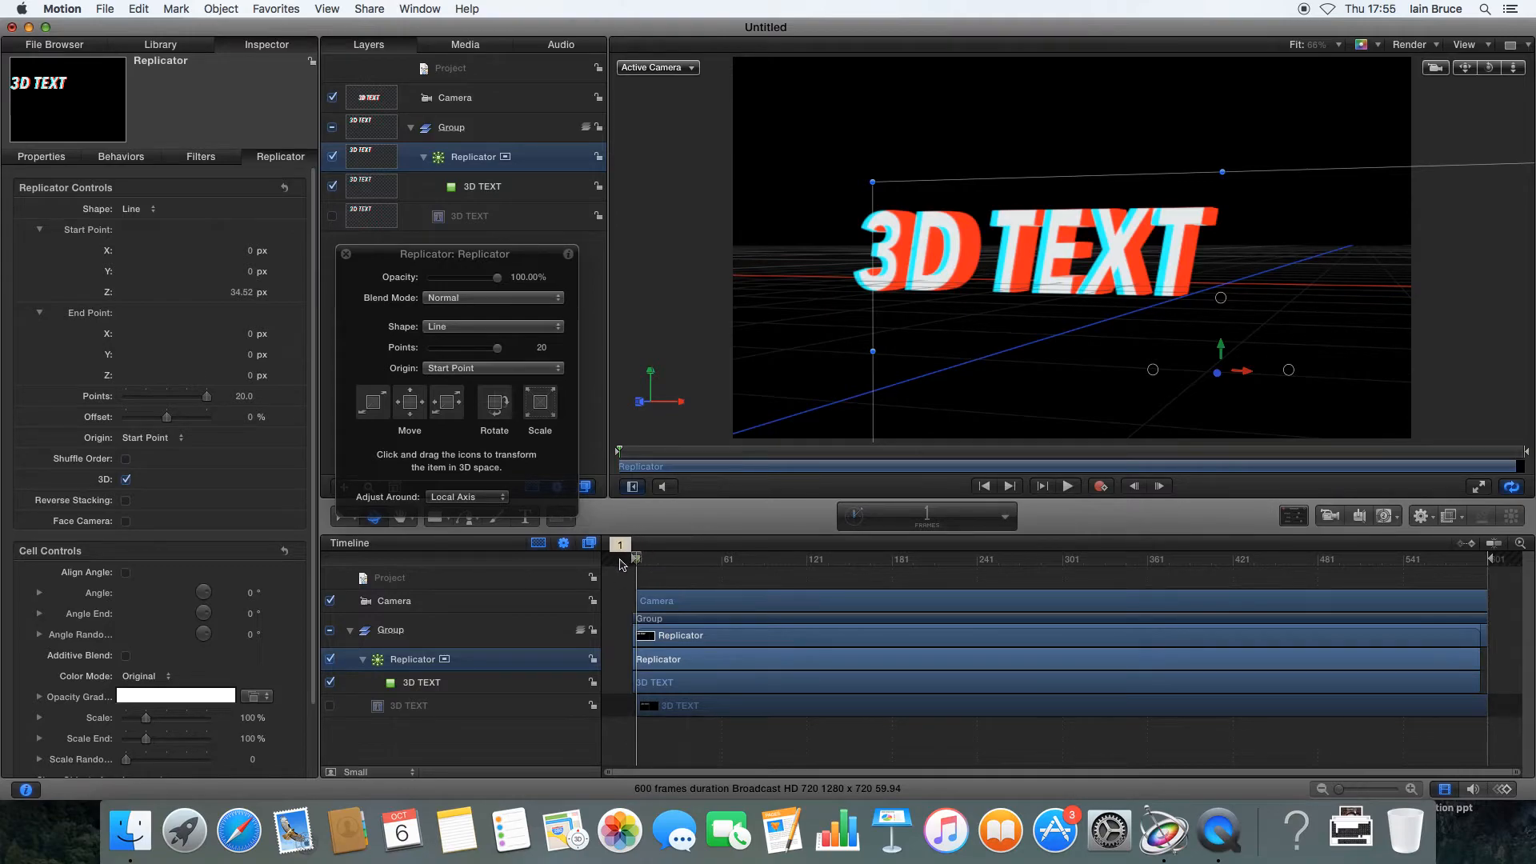
Record camera keyframes from frame 1 to frame 183, orbiting to the text's other side and moving the camera closer
key(space)
drag(456, 254, 340, 273)
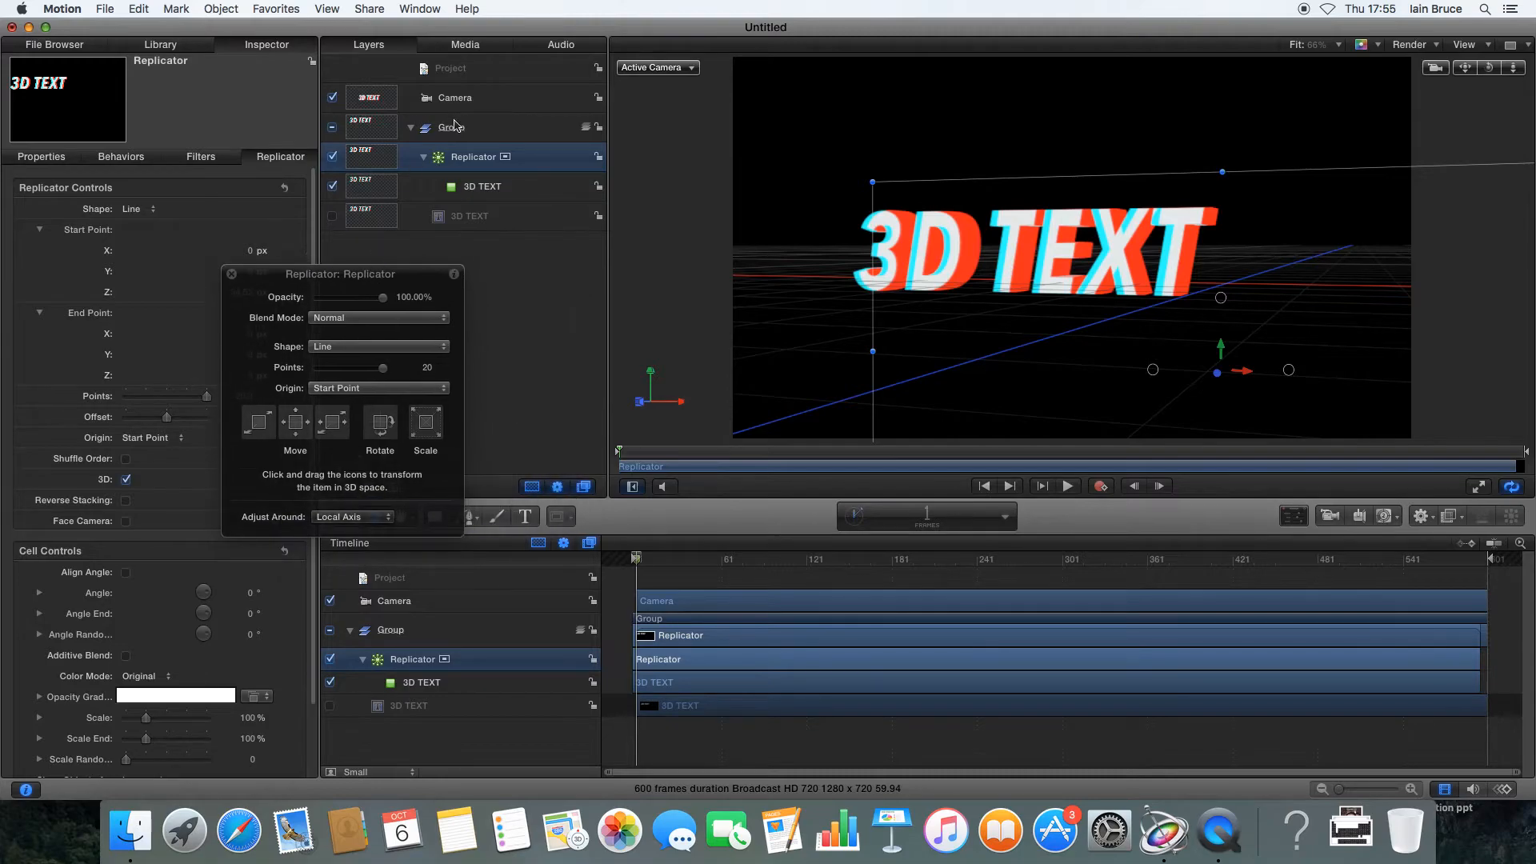
click(456, 98)
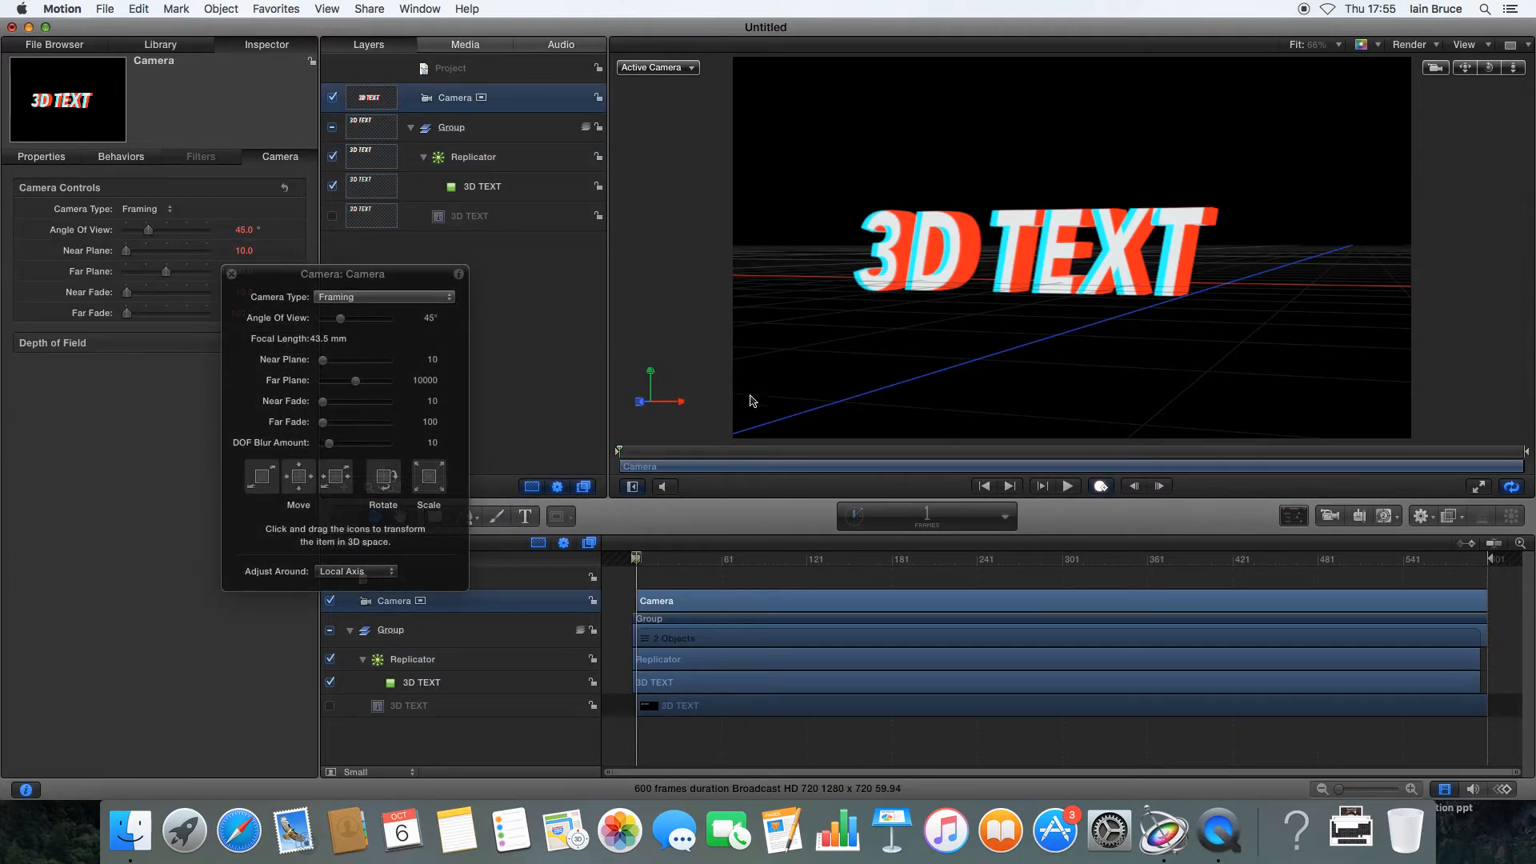
drag(637, 561, 896, 572)
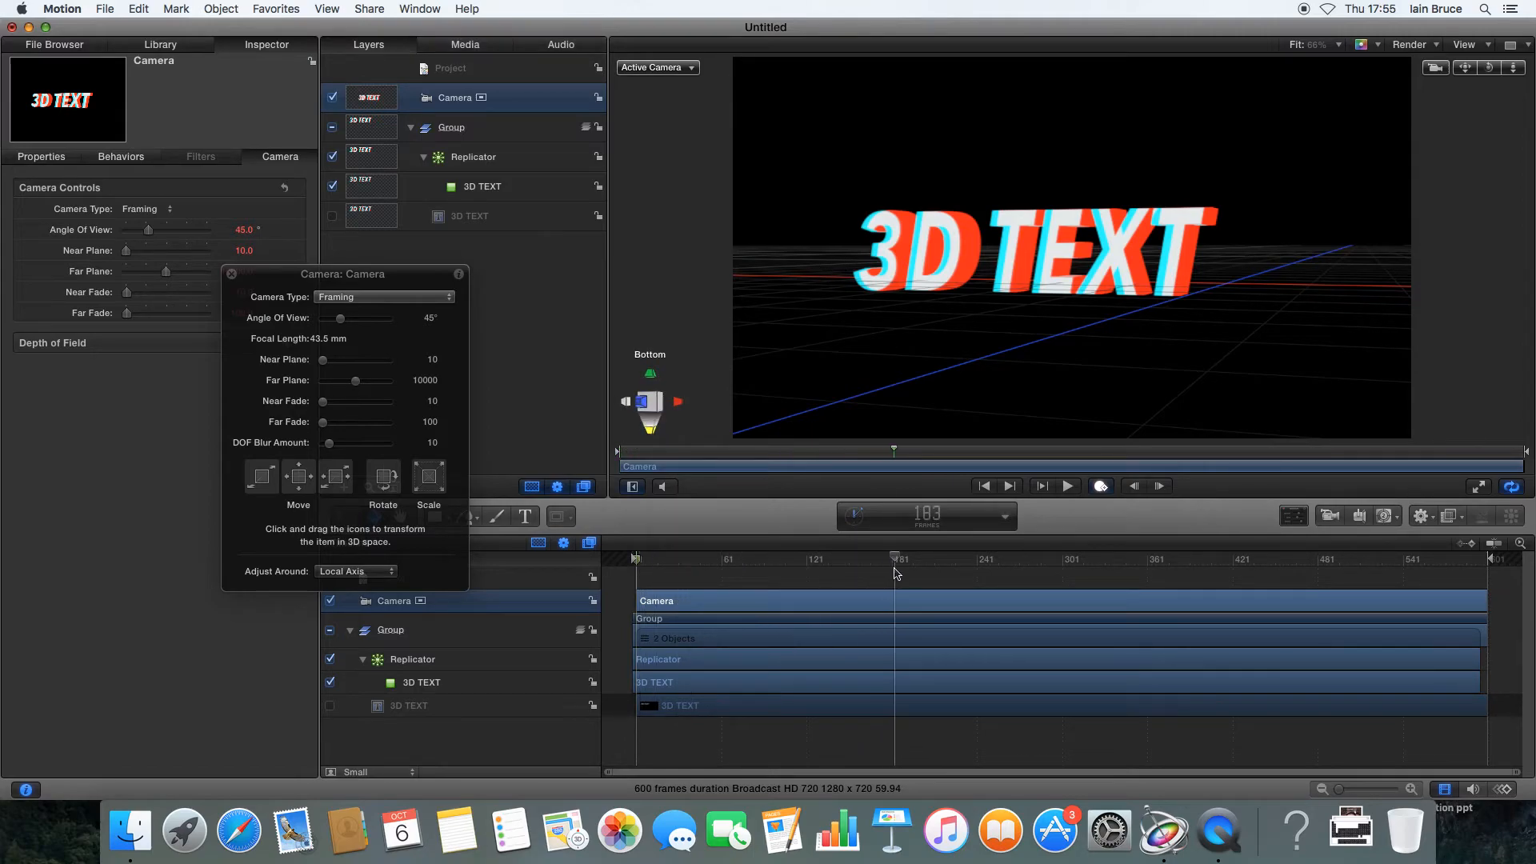
mouse_move(1491, 72)
mouse_down()
mouse_move(1452, 71)
mouse_move(1485, 70)
mouse_up()
drag(1465, 68, 1458, 70)
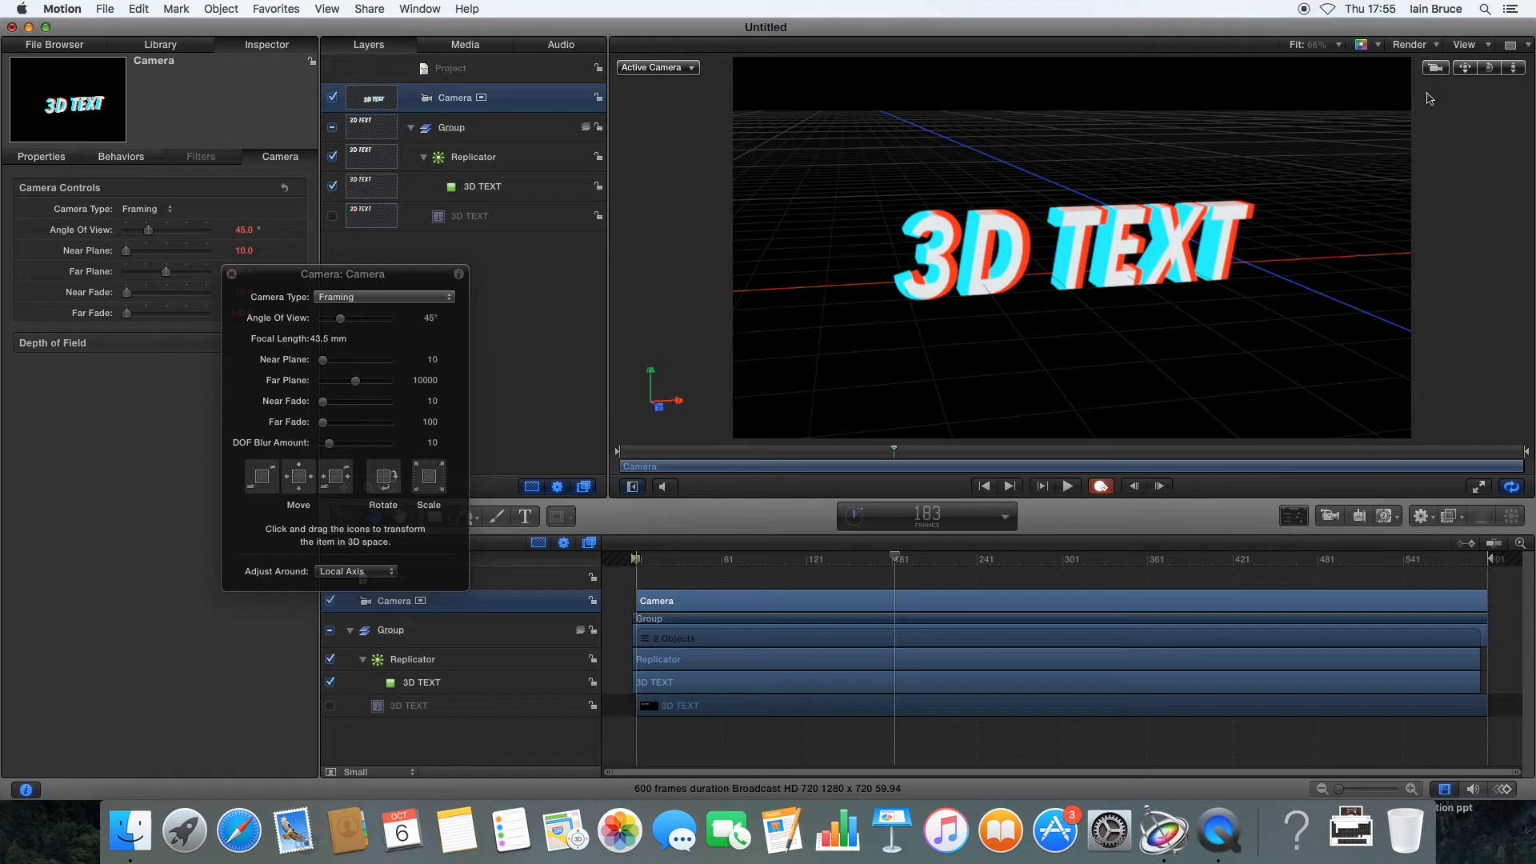
drag(1513, 67, 1513, 72)
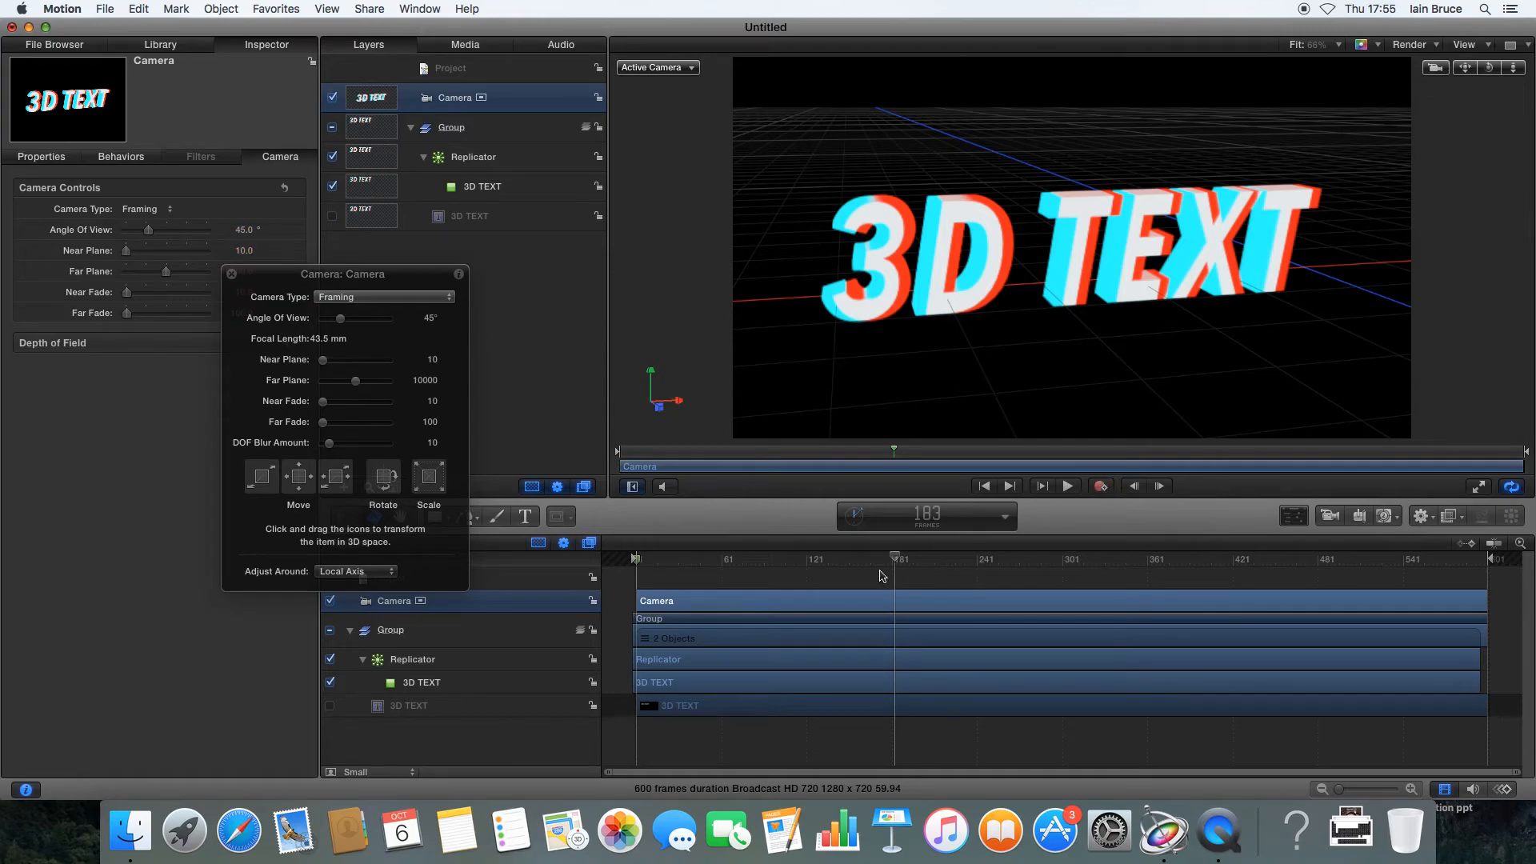
Play the camera animation from frame 1 past its end keyframe and stop playback
drag(880, 557, 636, 559)
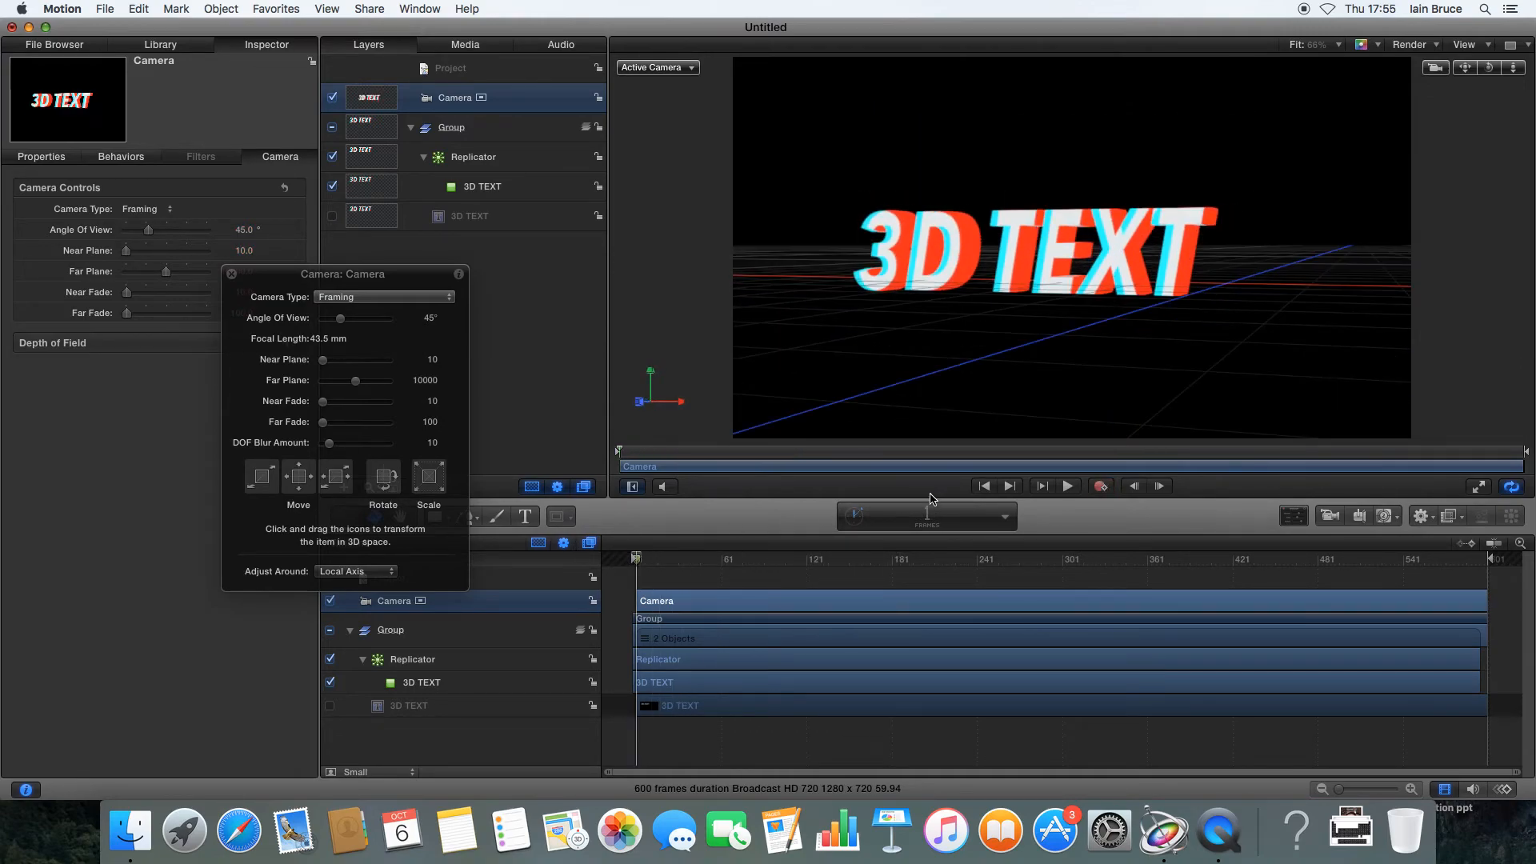
click(1066, 487)
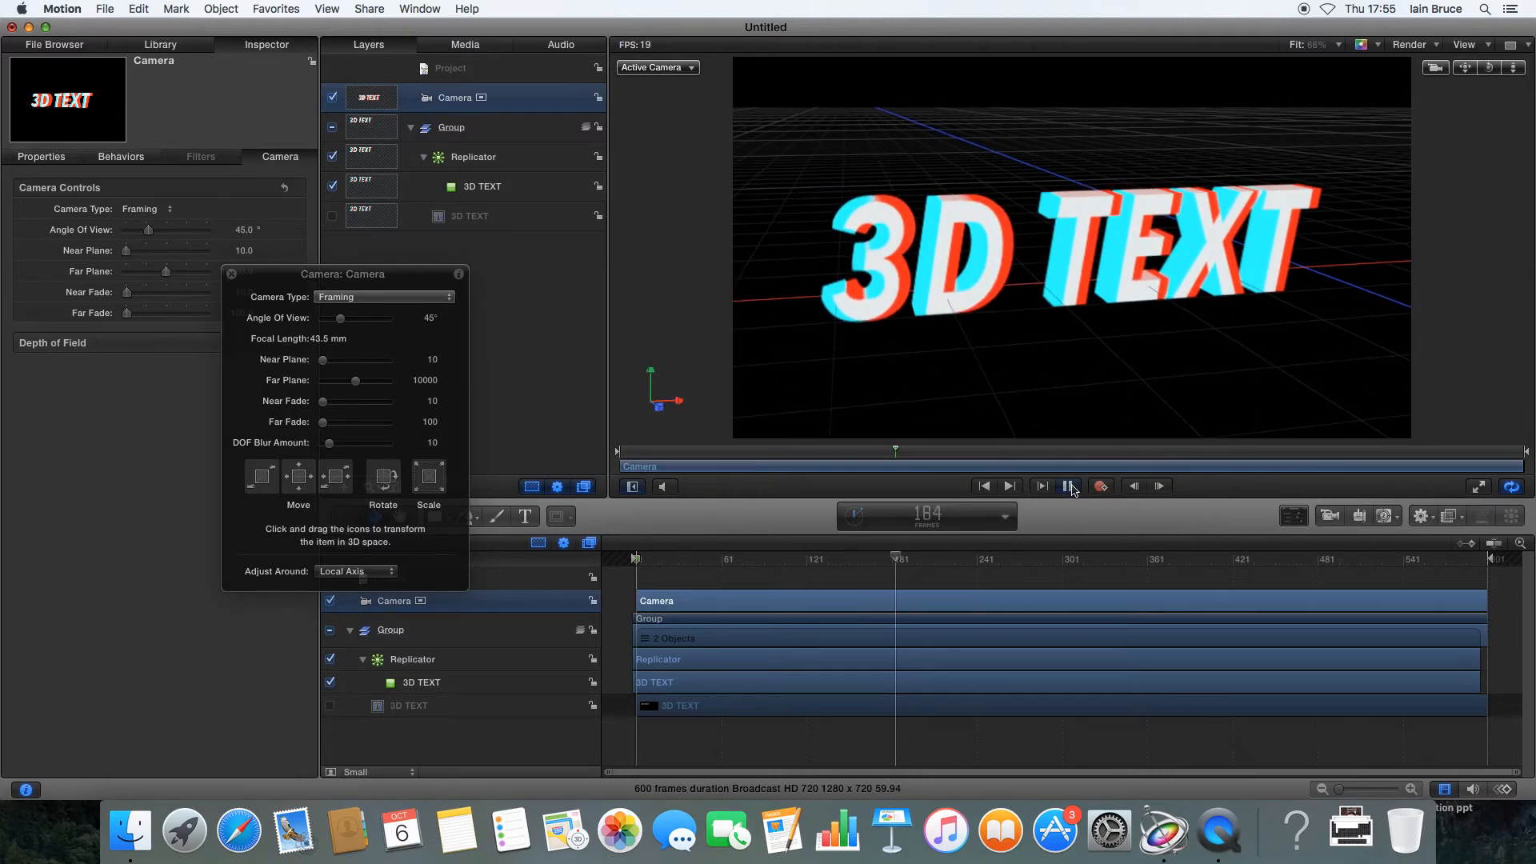
click(1070, 487)
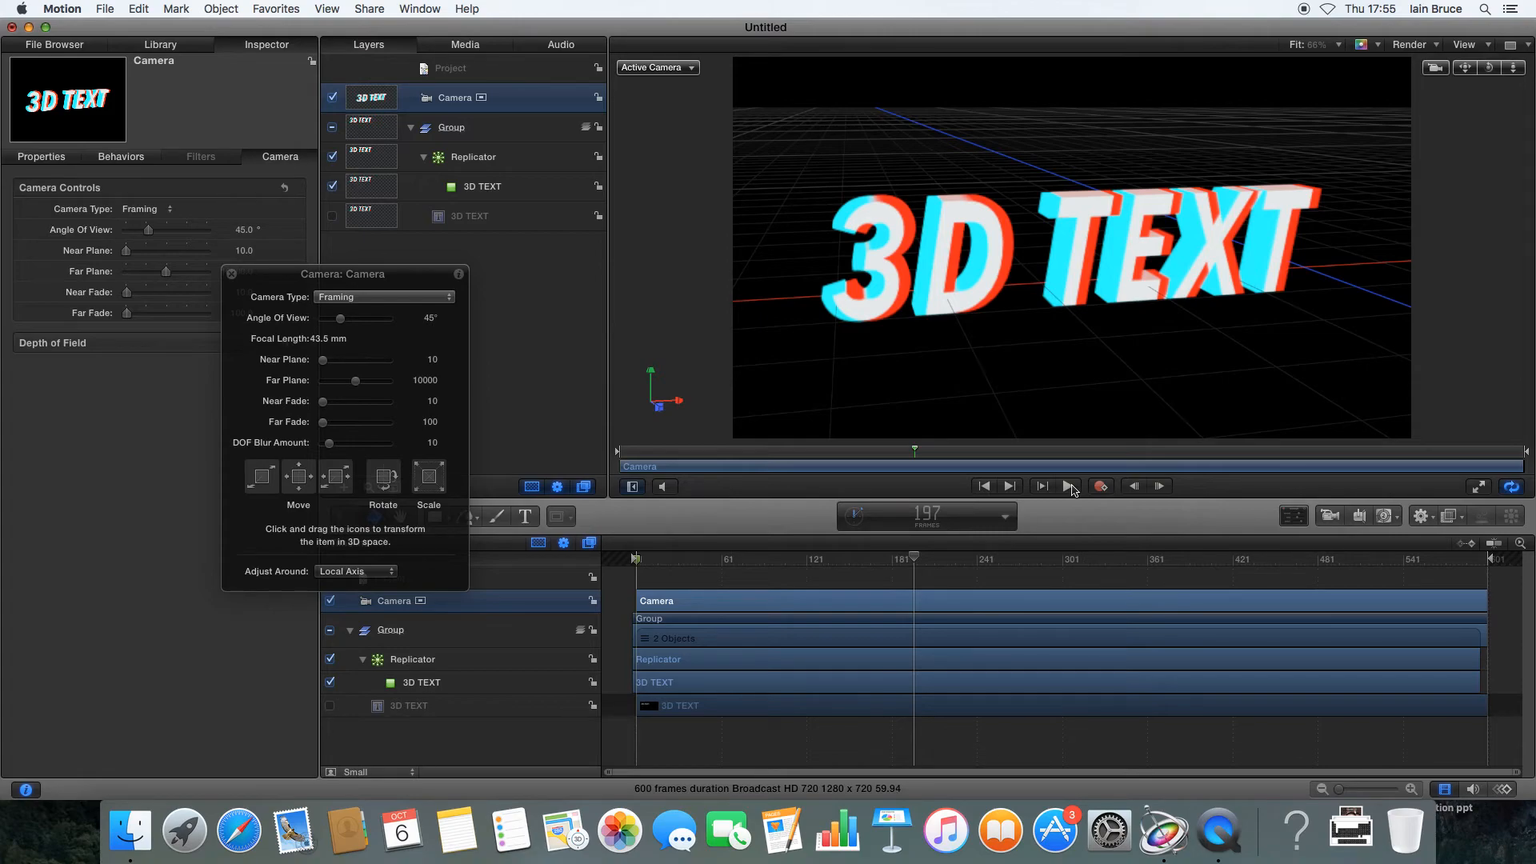
click(222, 9)
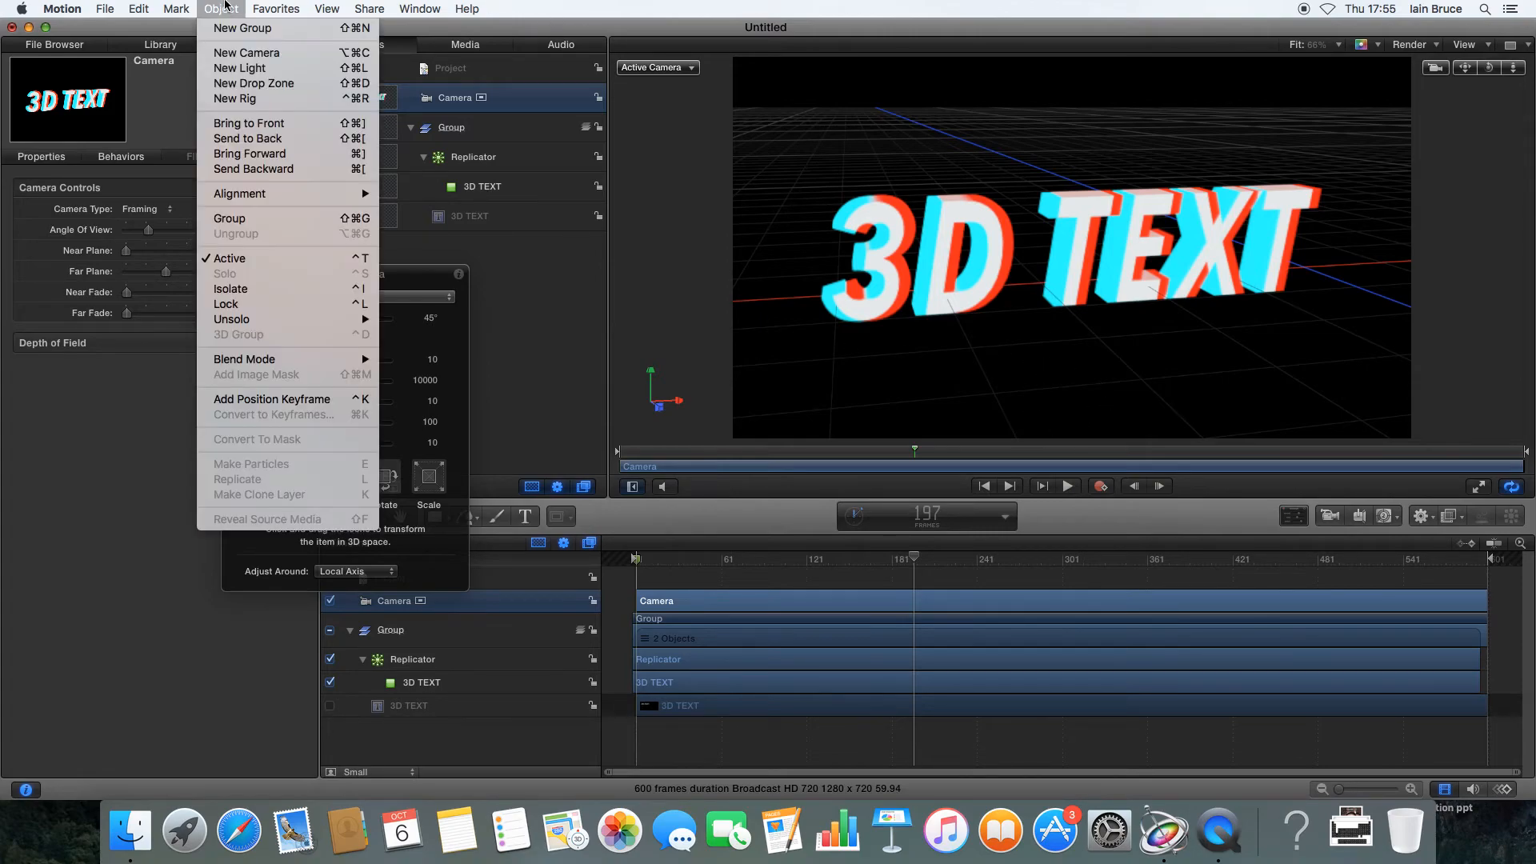
click(224, 7)
drag(253, 274, 52, 316)
click(477, 225)
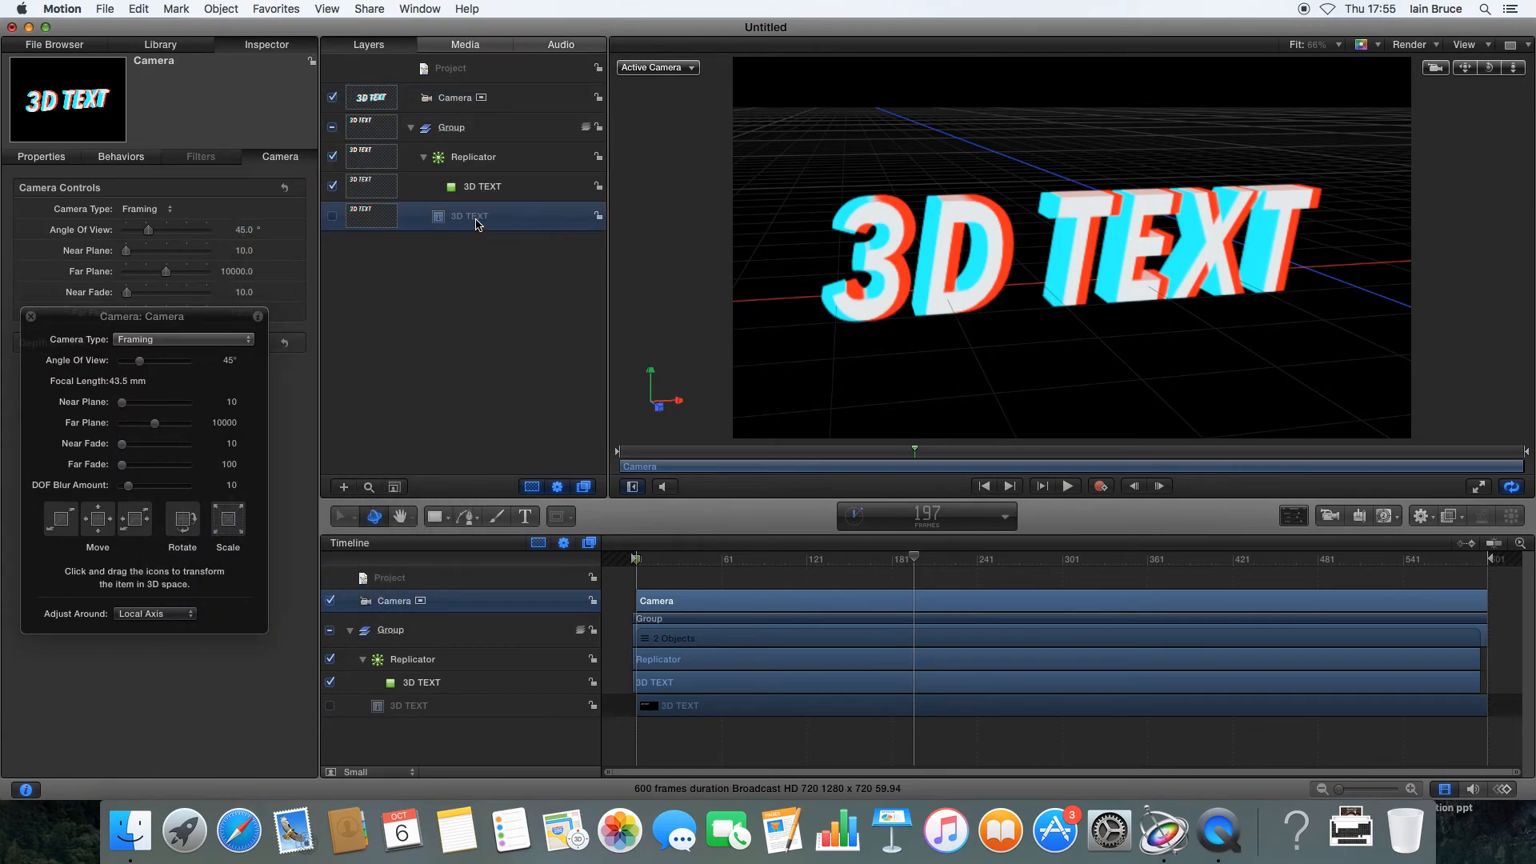
Select the replicator and increase its Start Point Z to about 109 px to deepen the text extrusion
click(473, 157)
drag(160, 312, 636, 270)
click(40, 230)
click(40, 250)
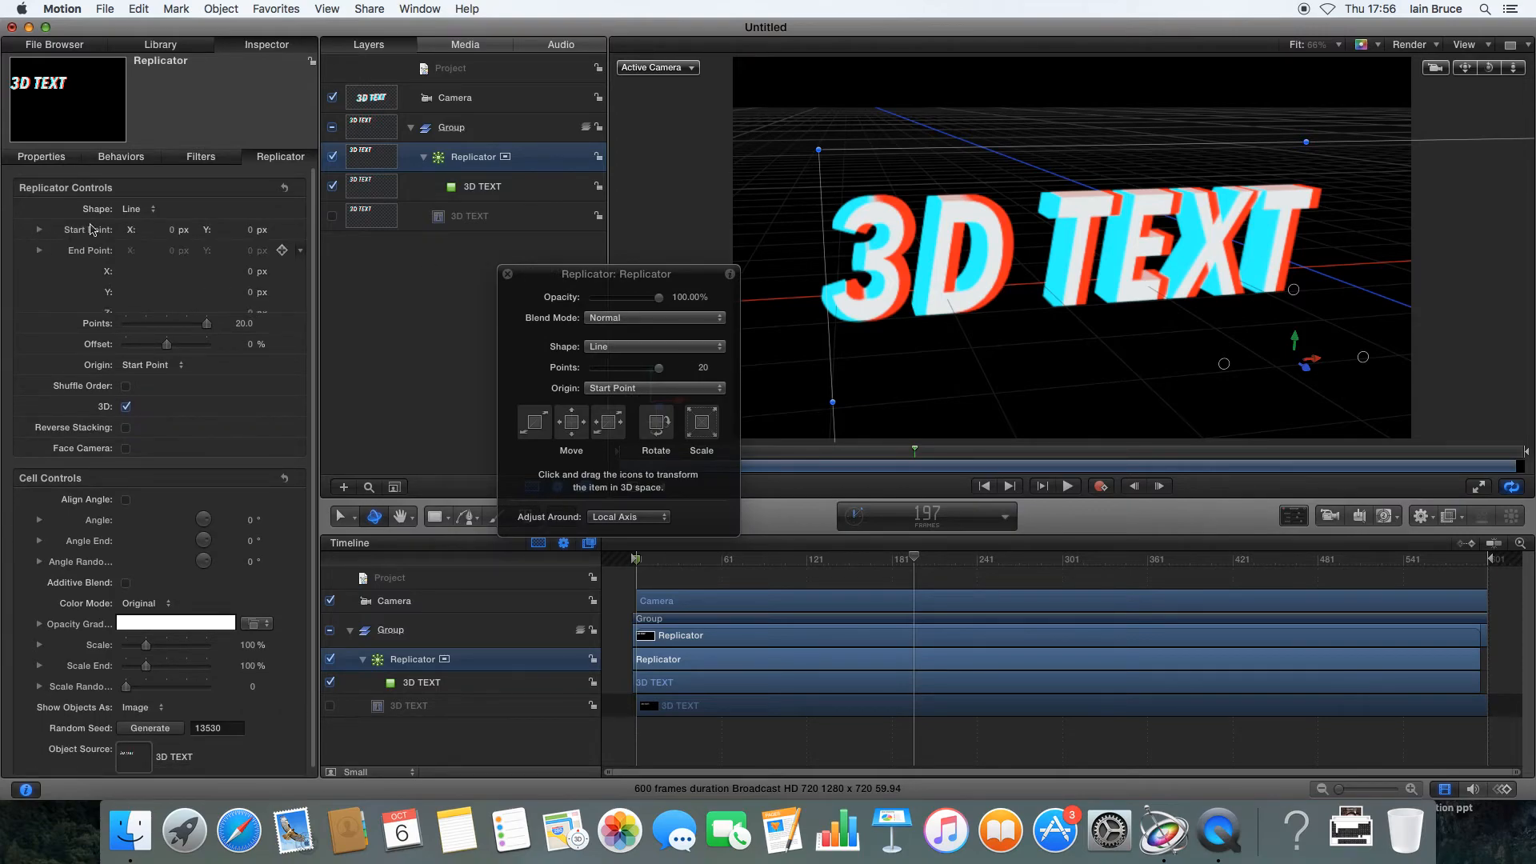
click(132, 208)
click(146, 213)
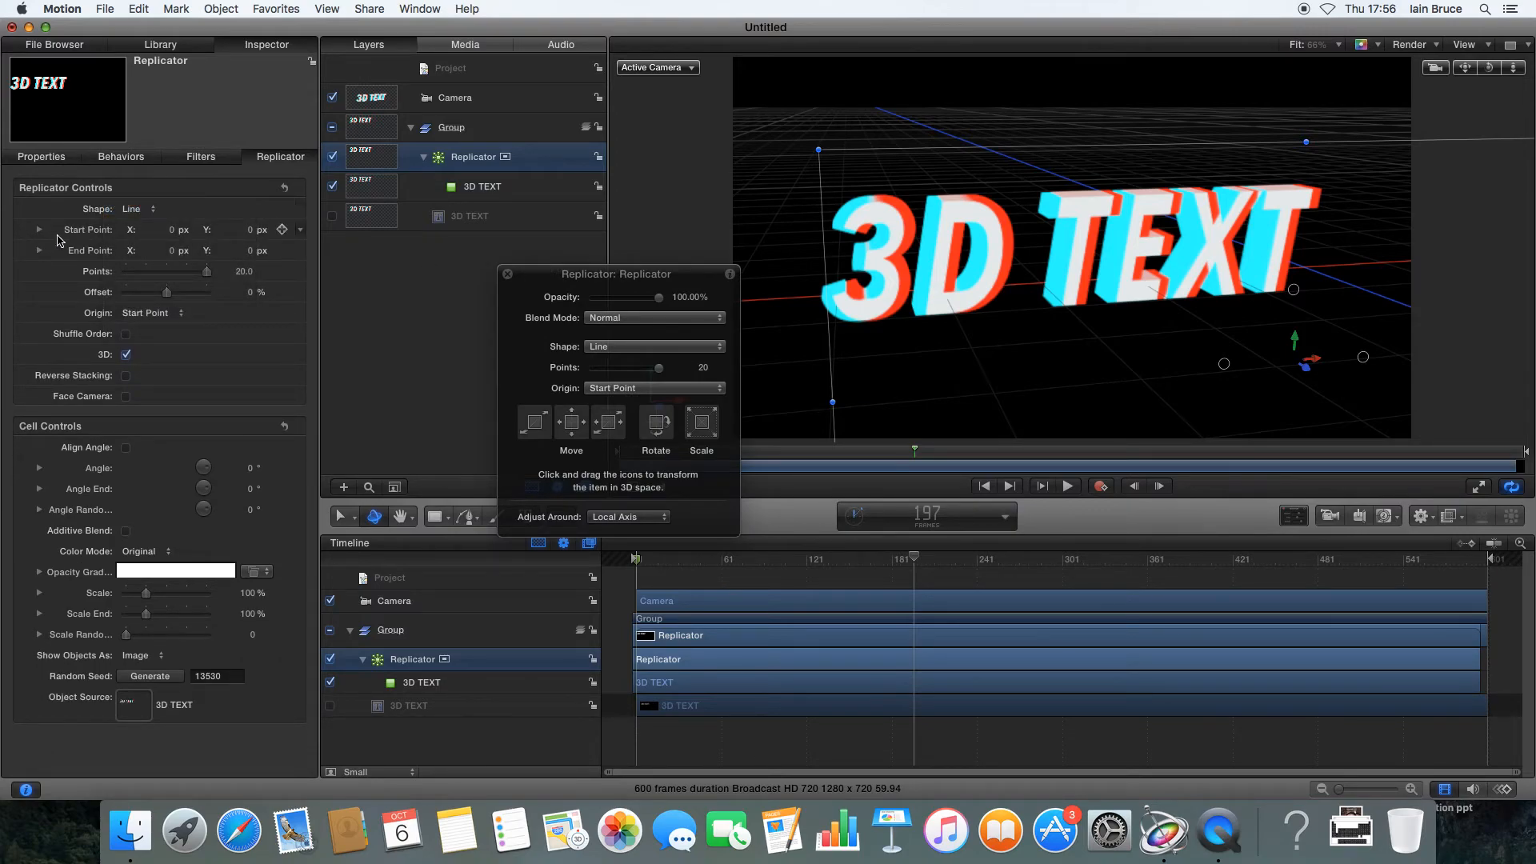
click(39, 229)
click(39, 313)
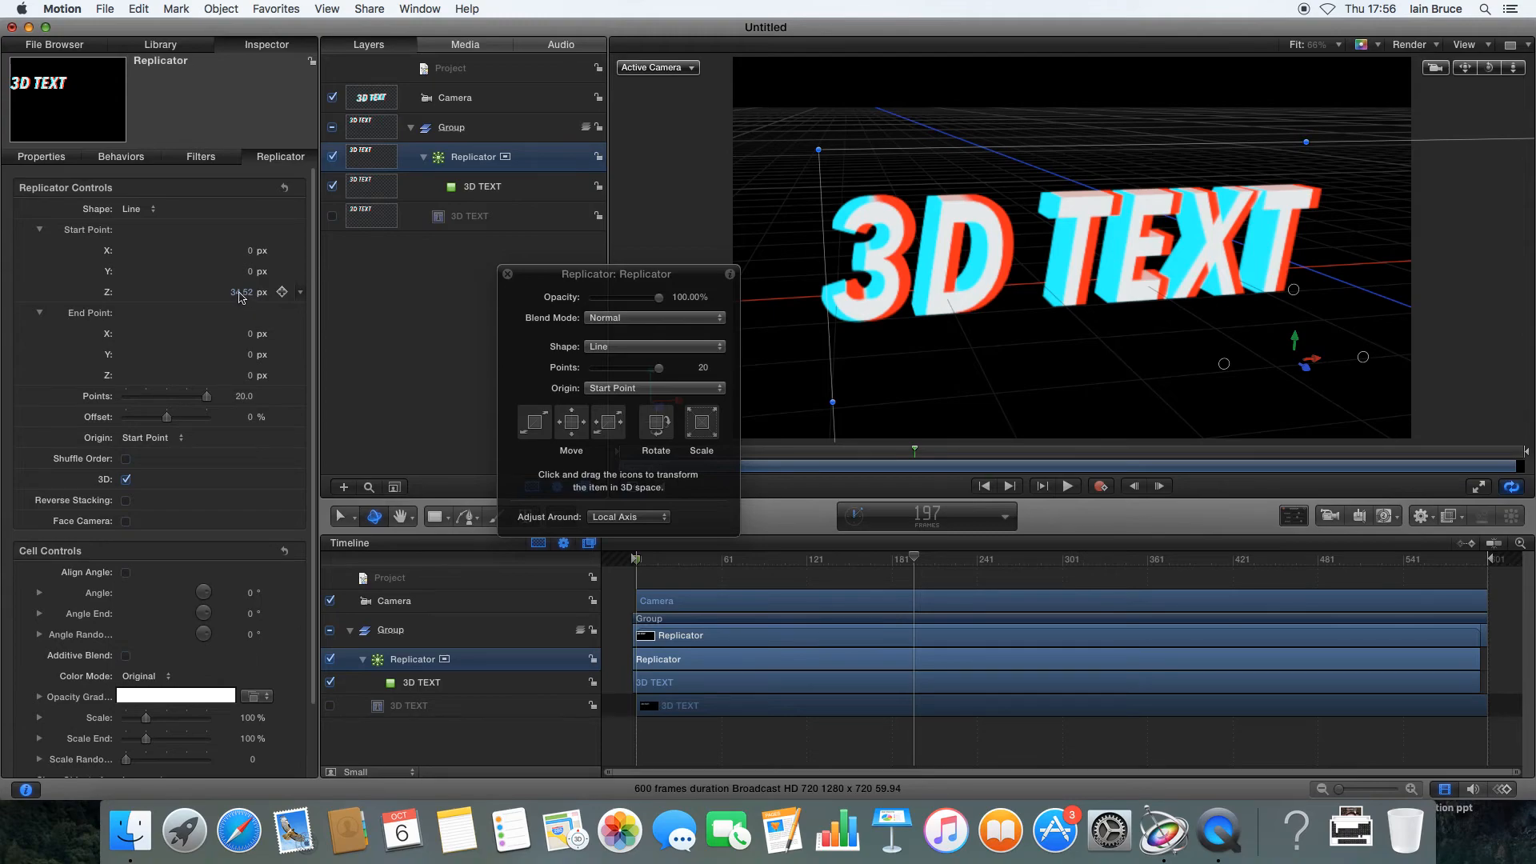
mouse_move(242, 298)
mouse_down()
mouse_move(263, 297)
mouse_move(238, 291)
mouse_up()
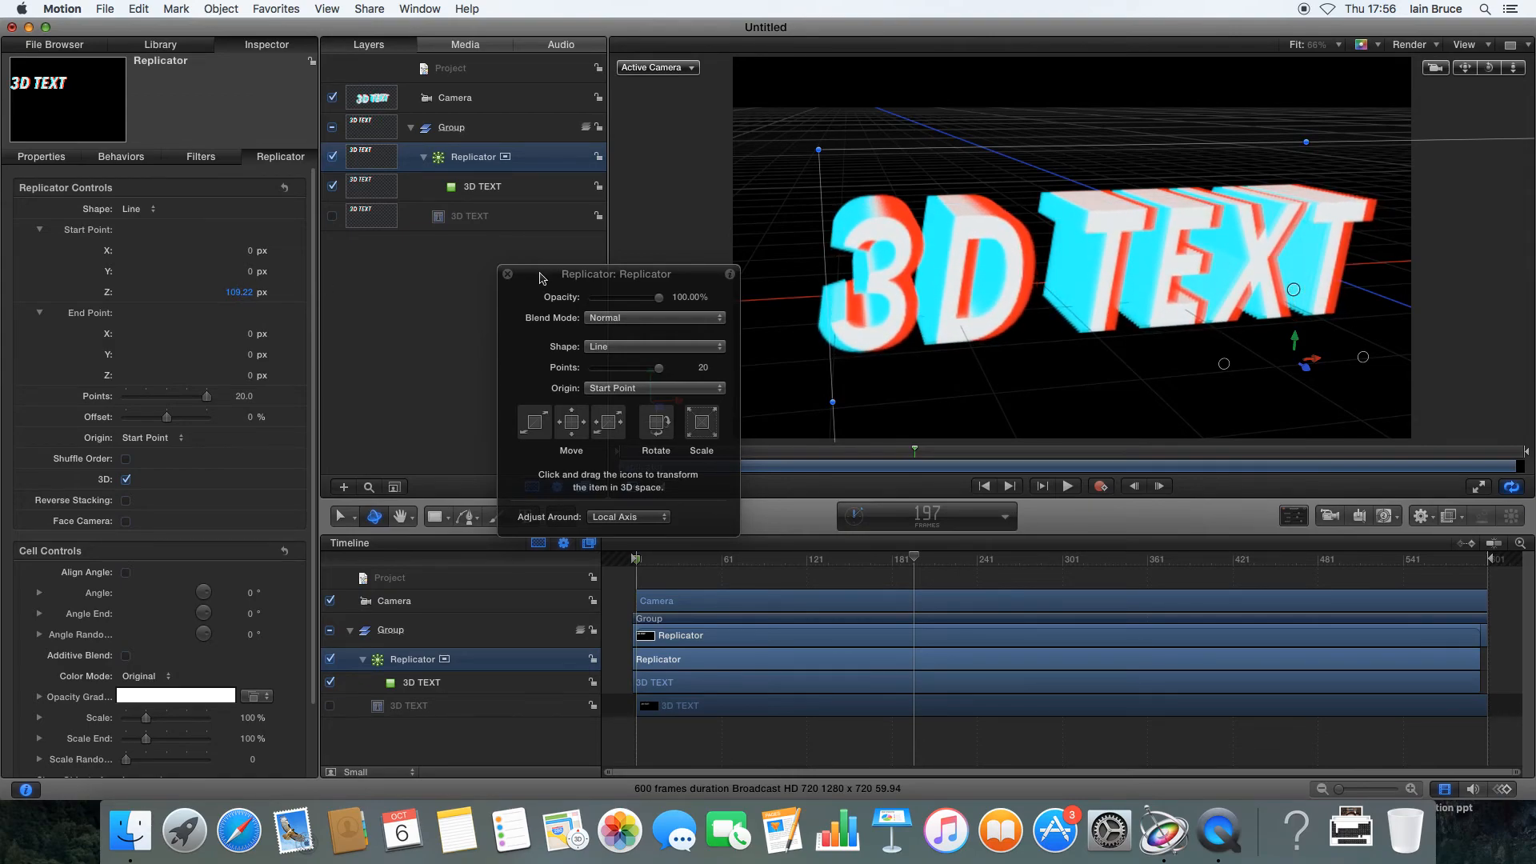
Return the playhead to frame 1 and play the animation with the deeper text extrusion
drag(913, 560, 626, 551)
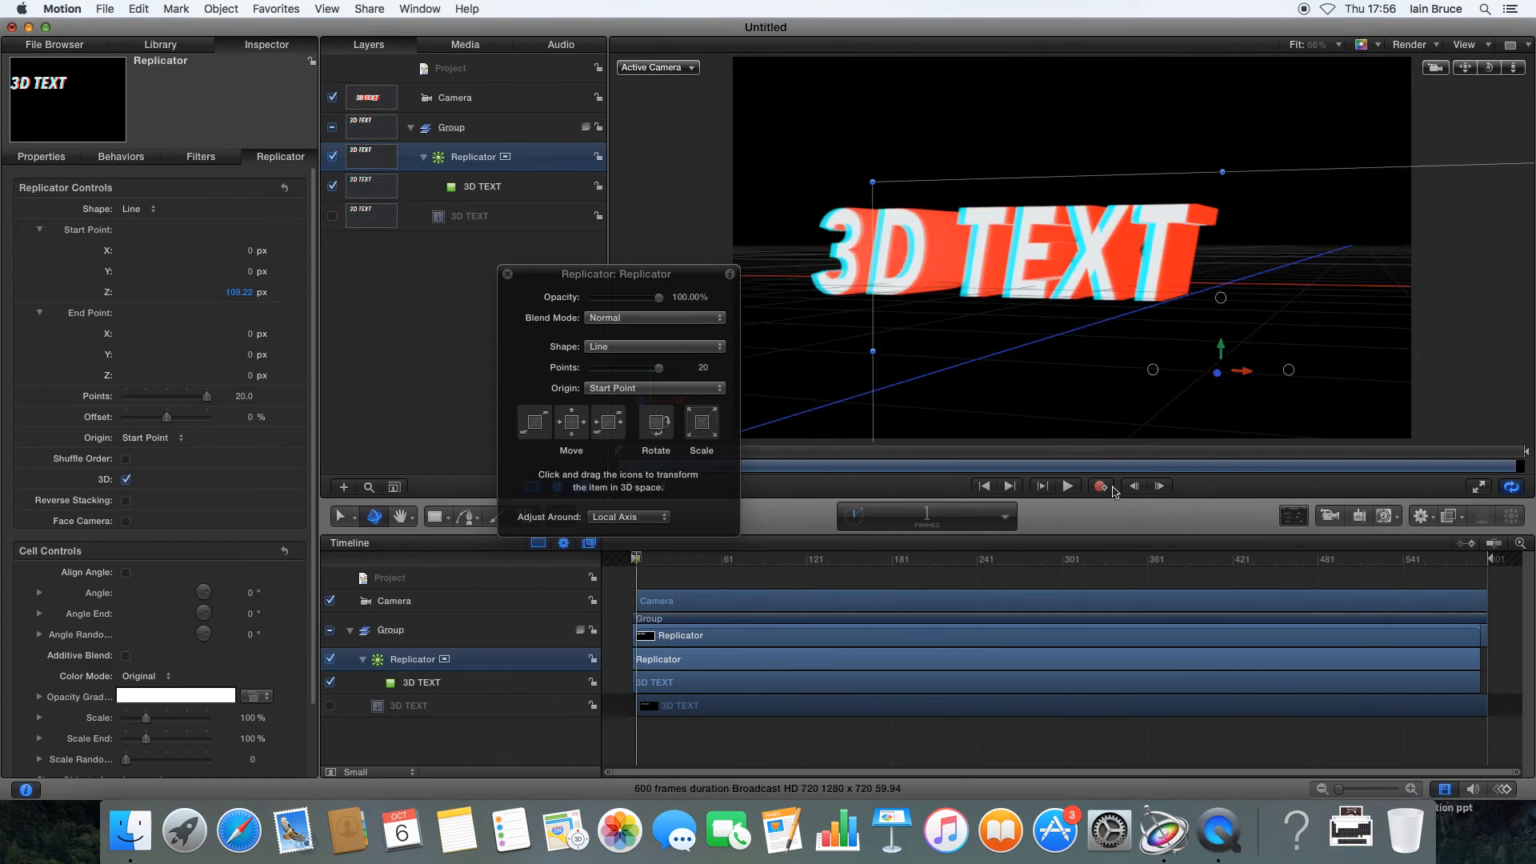
click(1068, 486)
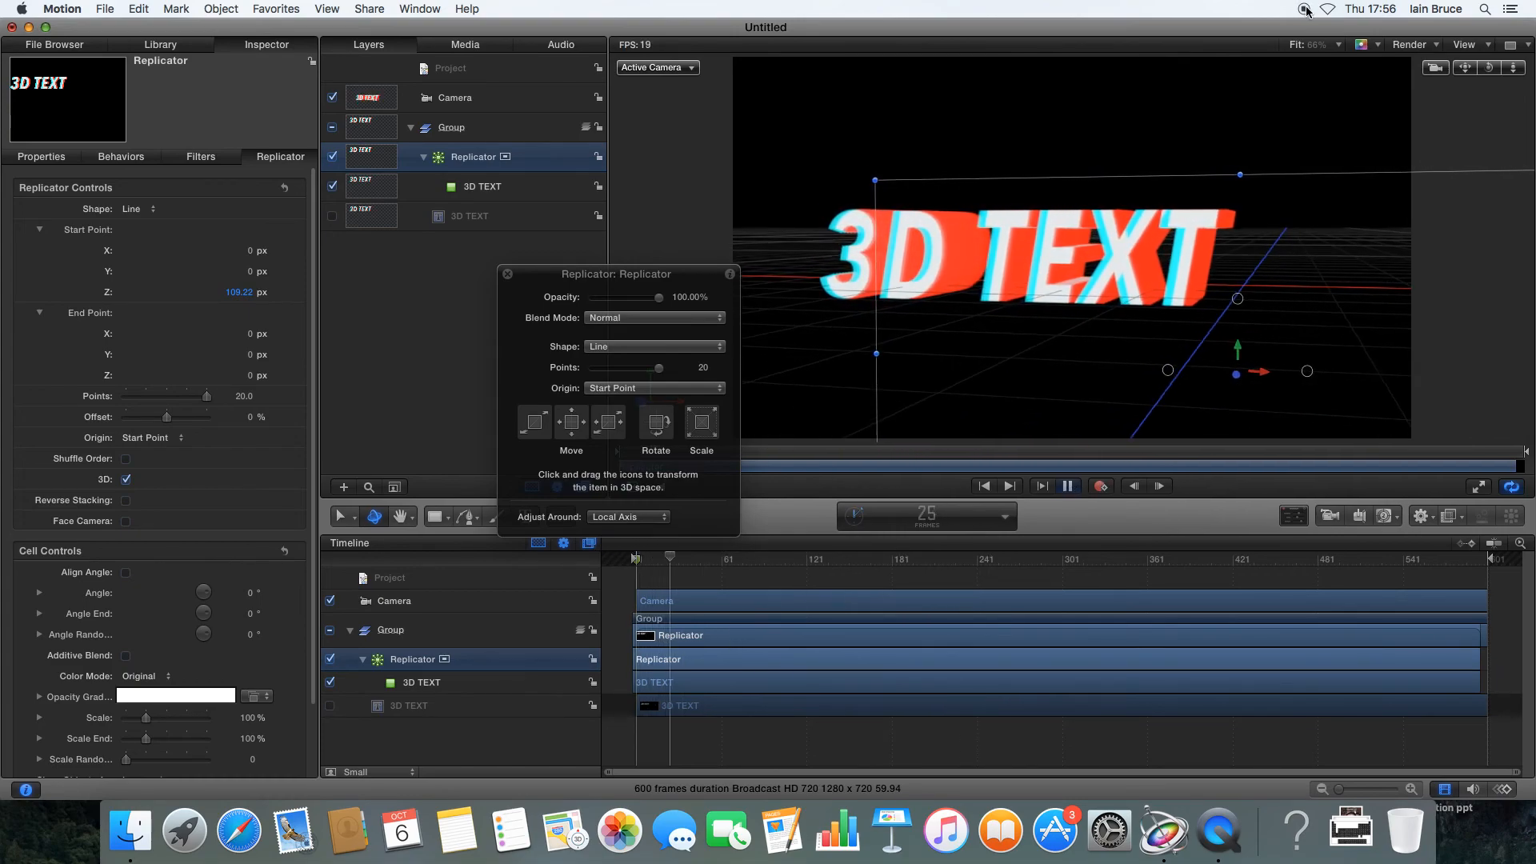